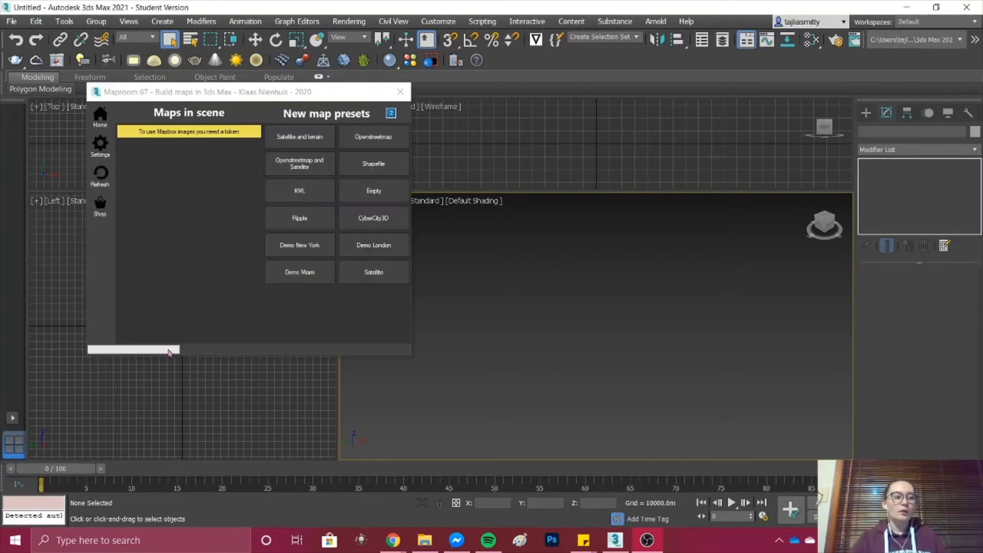
- Create a map from the Openstreetmap and Satellite preset, anchored at Footscray with the mercator projection
click(308, 169)
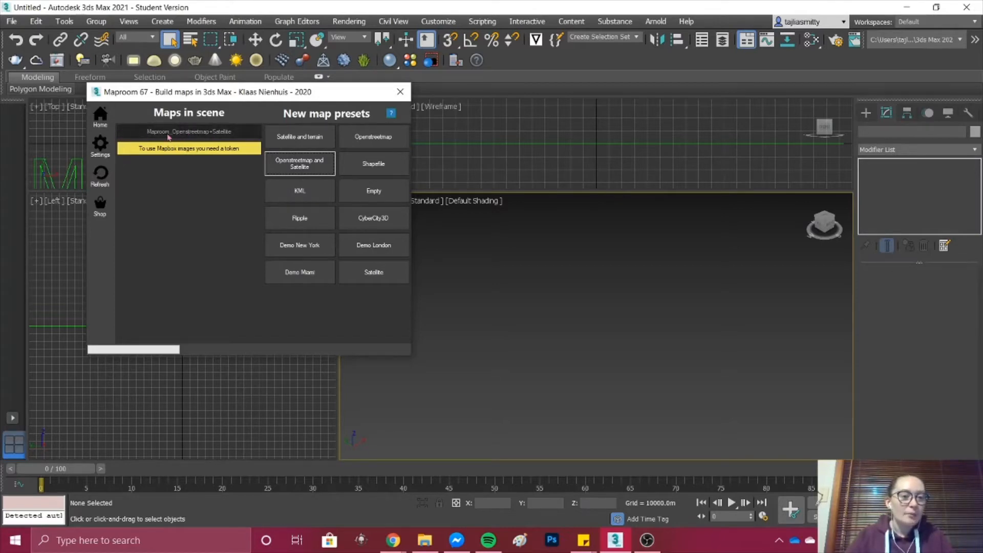
click(229, 134)
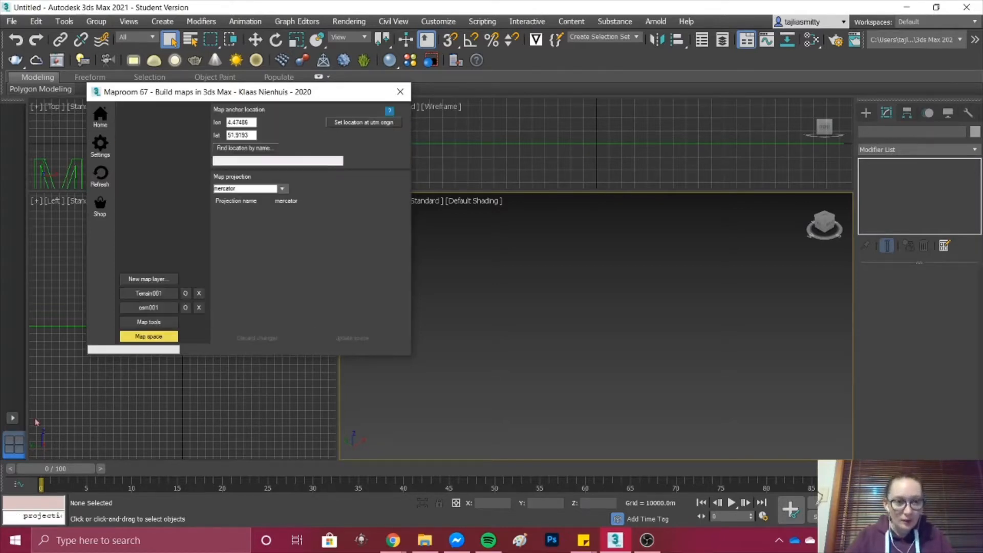
click(270, 159)
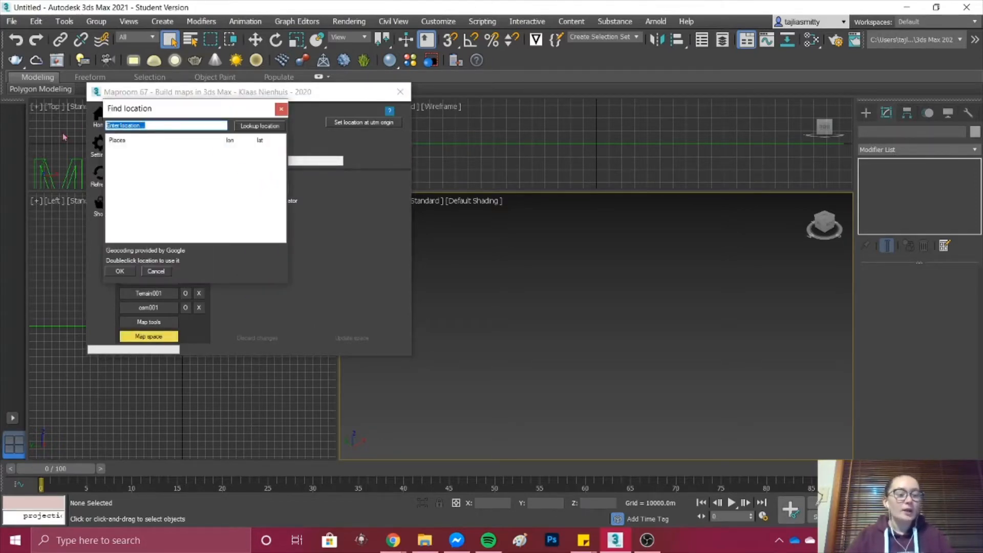
text(Fl)
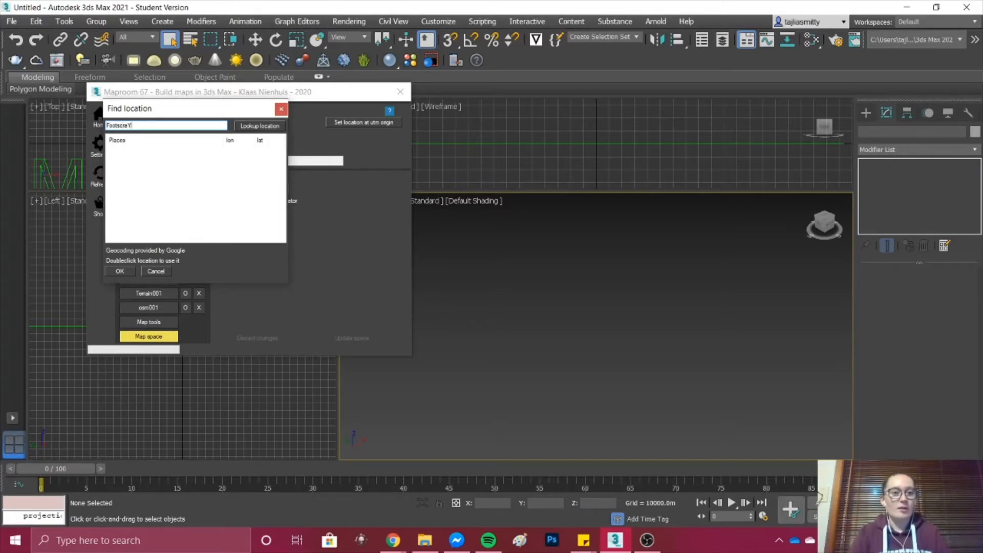
click(251, 128)
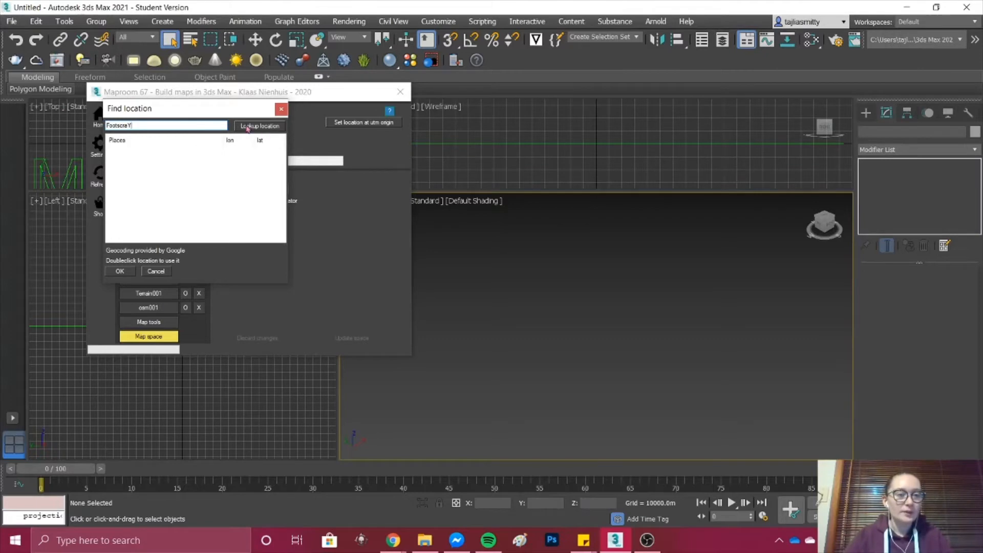
double_click(193, 153)
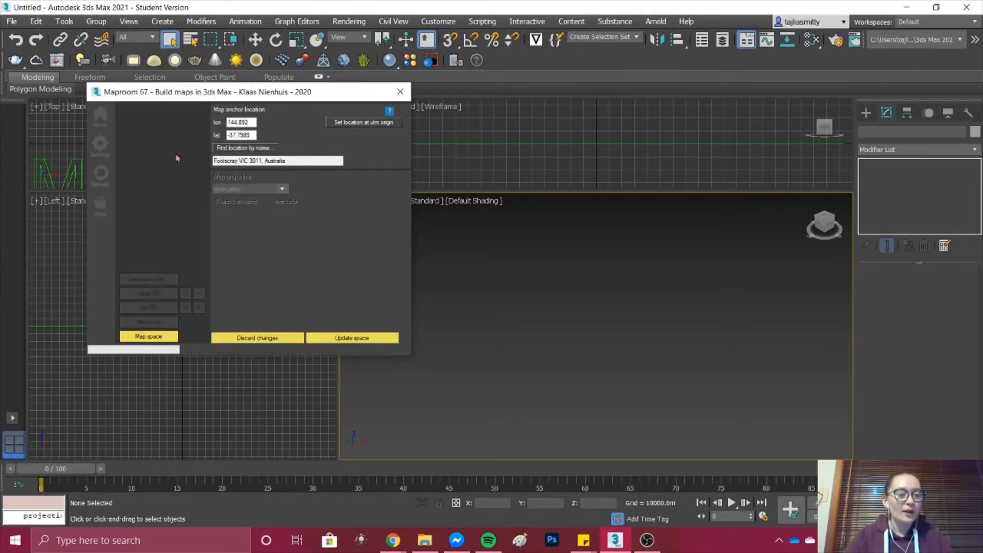
click(336, 338)
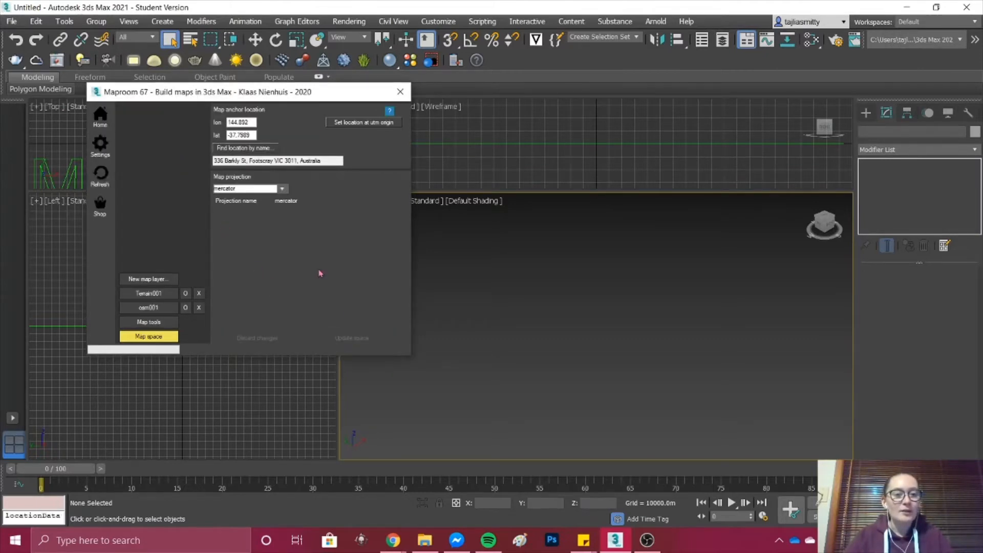
click(277, 188)
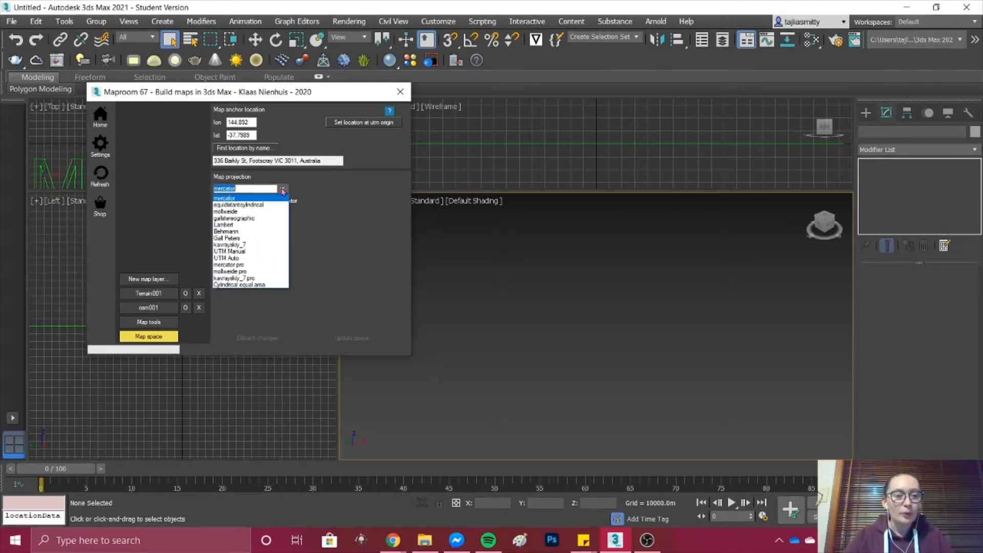
click(230, 193)
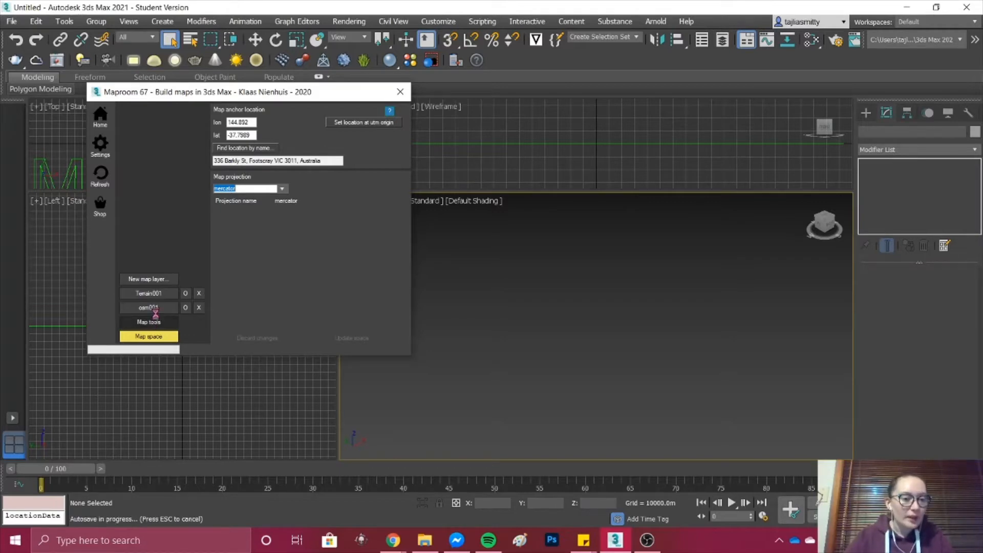
- Set the Terrain001 layer's area width and height to 5 and its output width to 2000 pixels
click(149, 293)
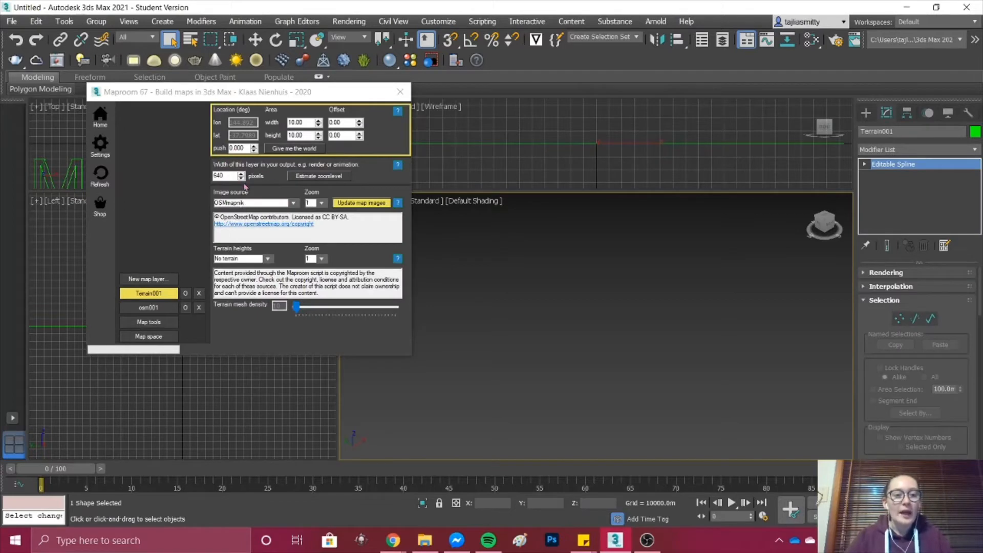
click(307, 123)
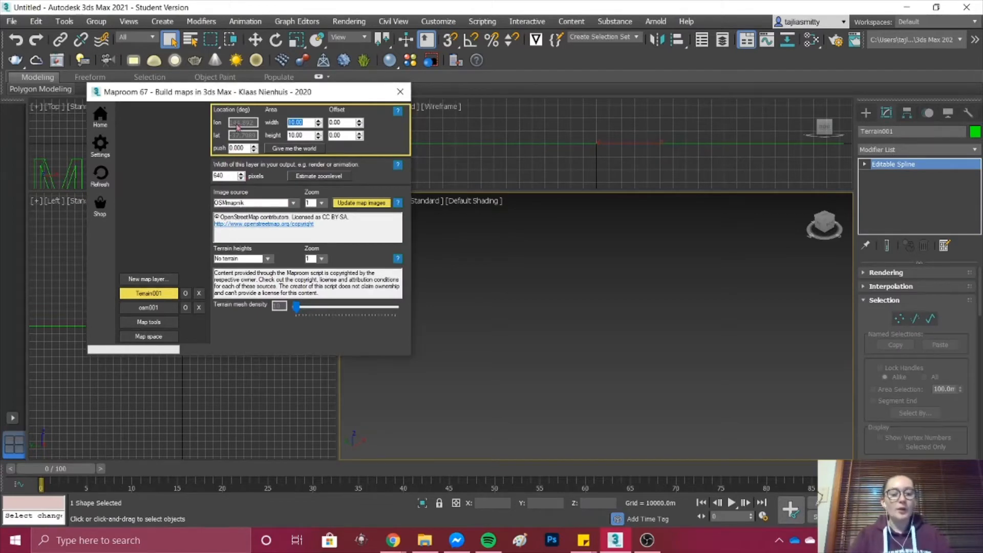
text(5)
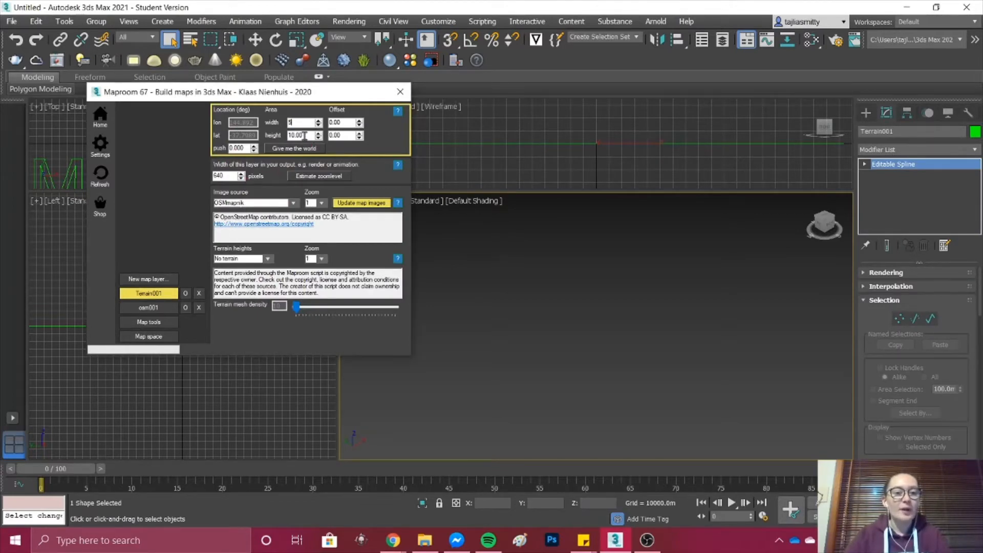
key(Tab)
text(5)
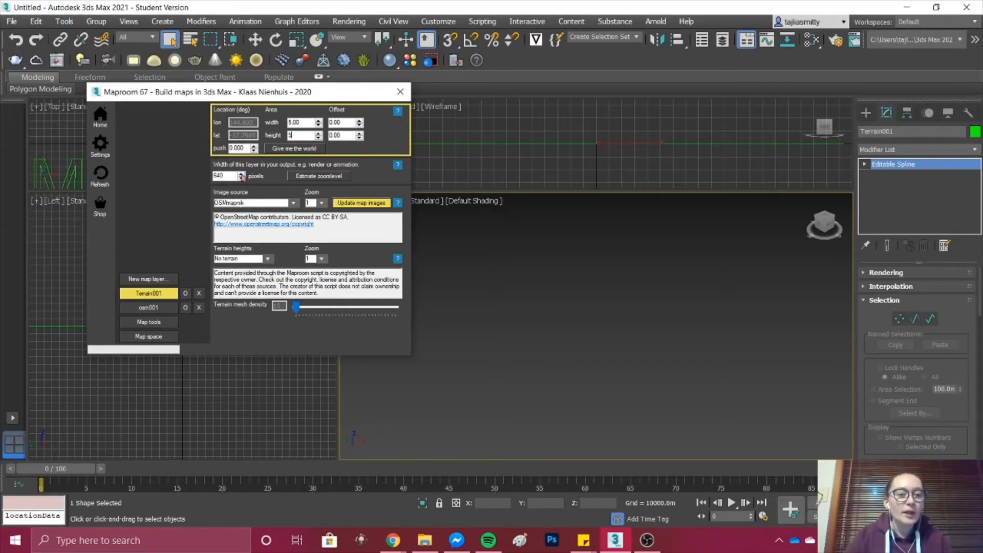
drag(231, 176, 212, 175)
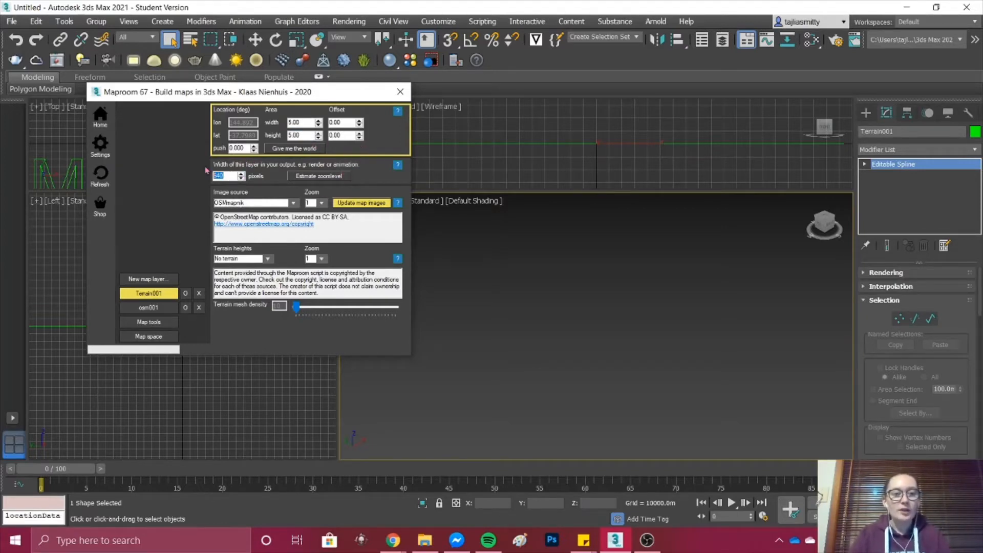
text(2000)
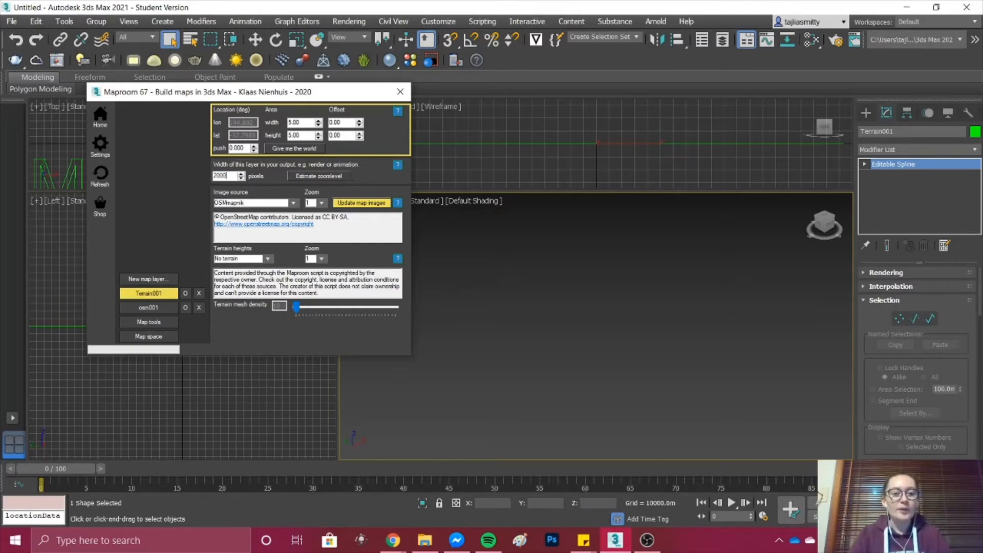
- Estimate the terrain layer's zoom level, keep OSMmapnik as the image source and update the map images
click(339, 177)
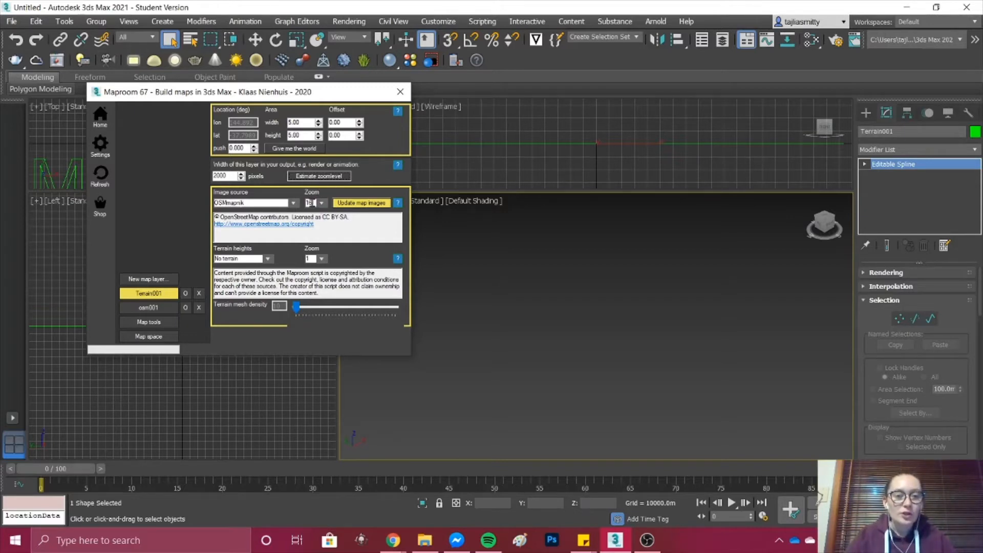
click(293, 203)
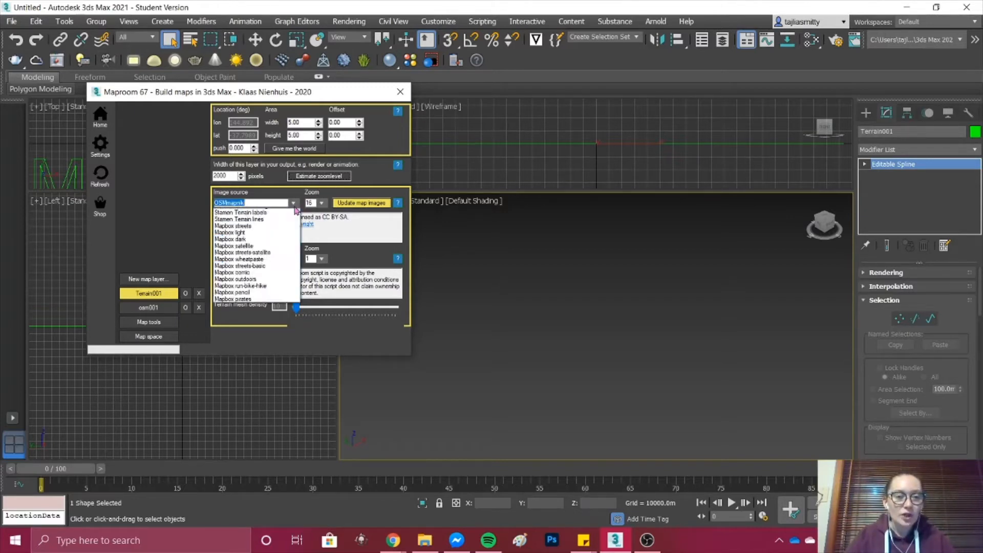
click(255, 225)
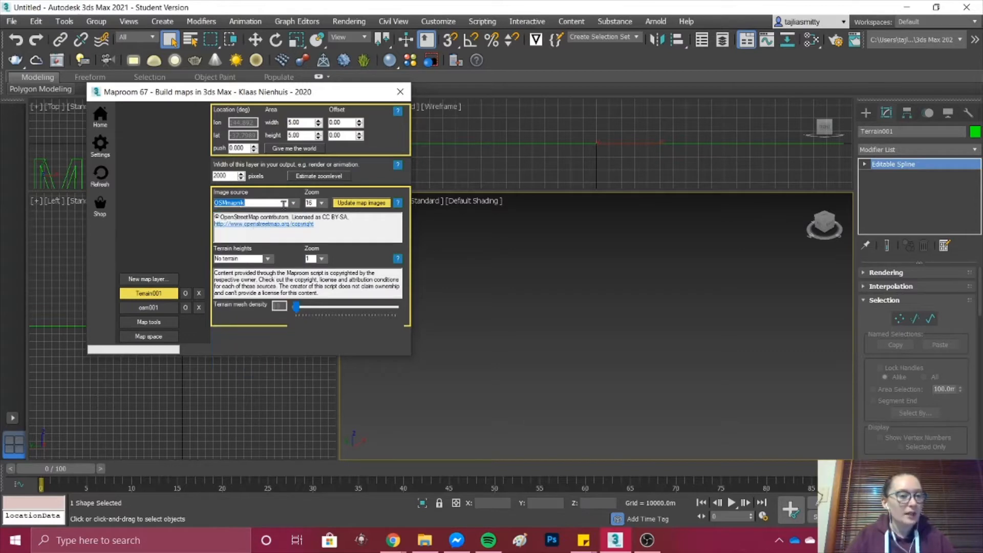
click(373, 205)
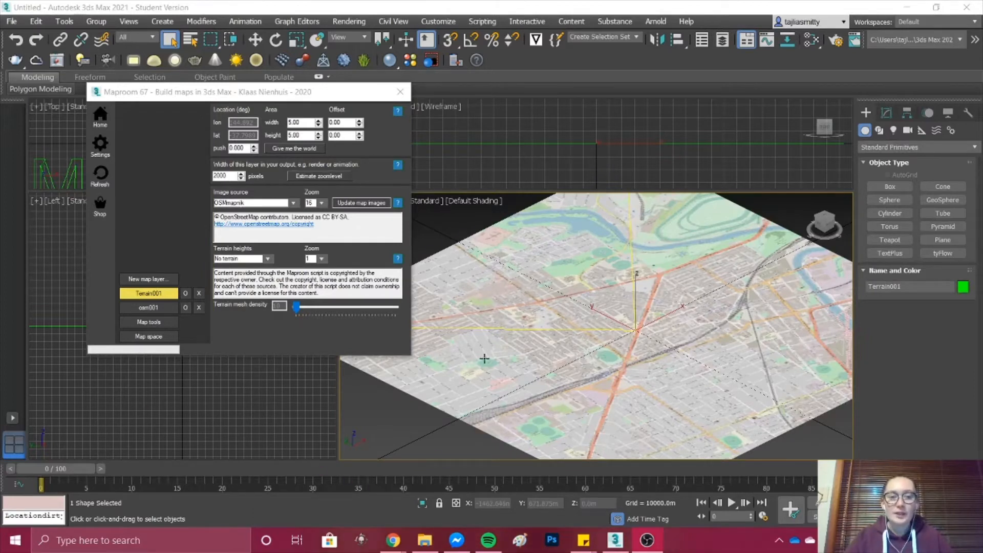
scroll(591, 338, down, 4)
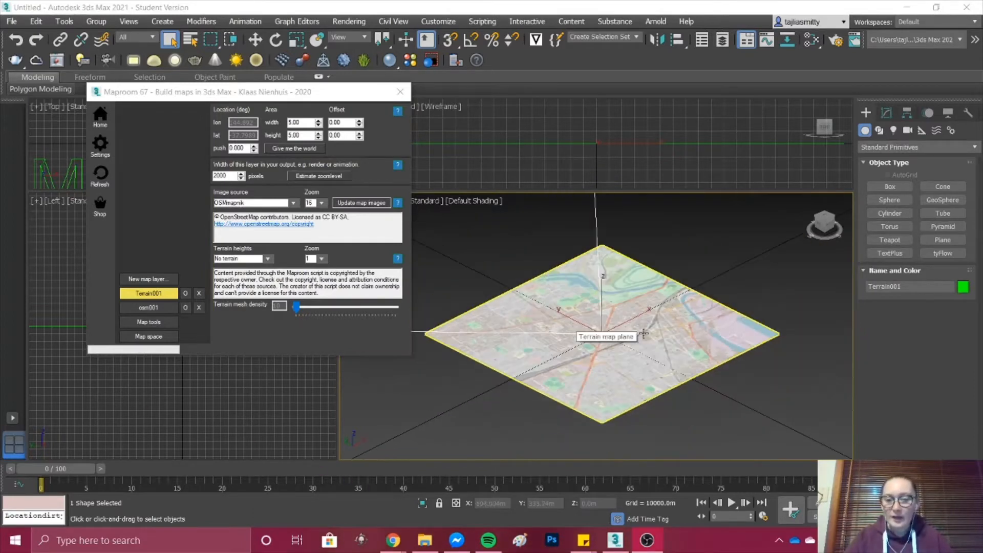
scroll(644, 333, down, 5)
scroll(629, 327, up, 10)
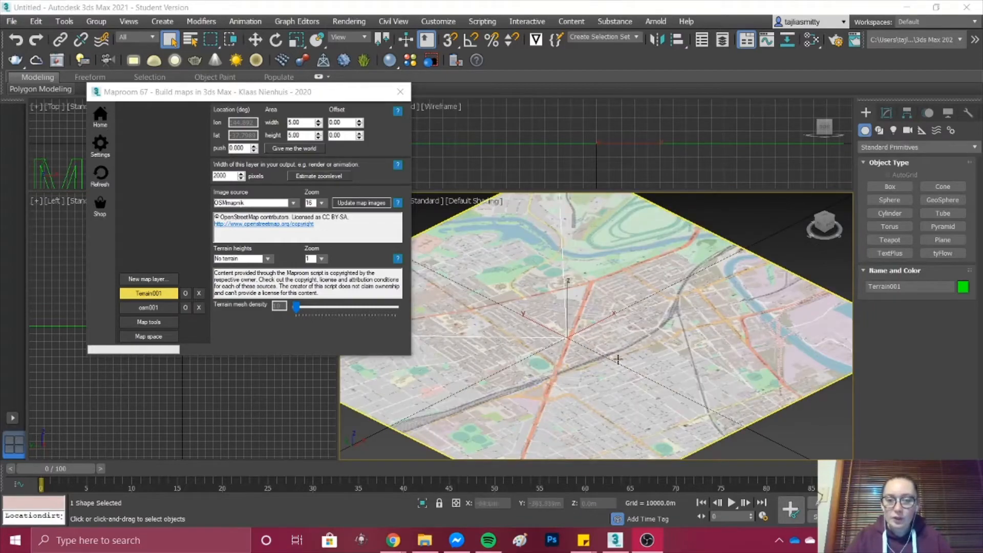
scroll(530, 343, up, 5)
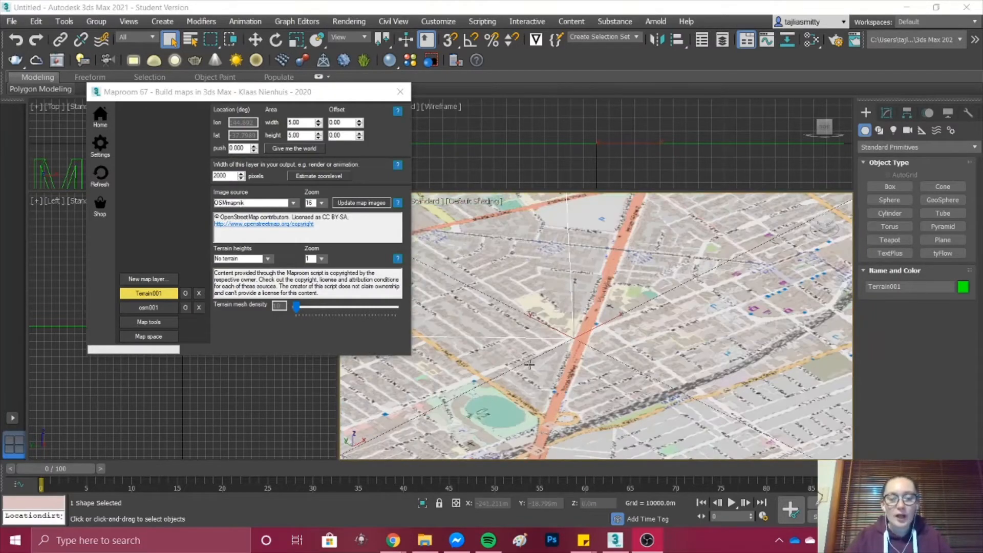
scroll(537, 361, down, 5)
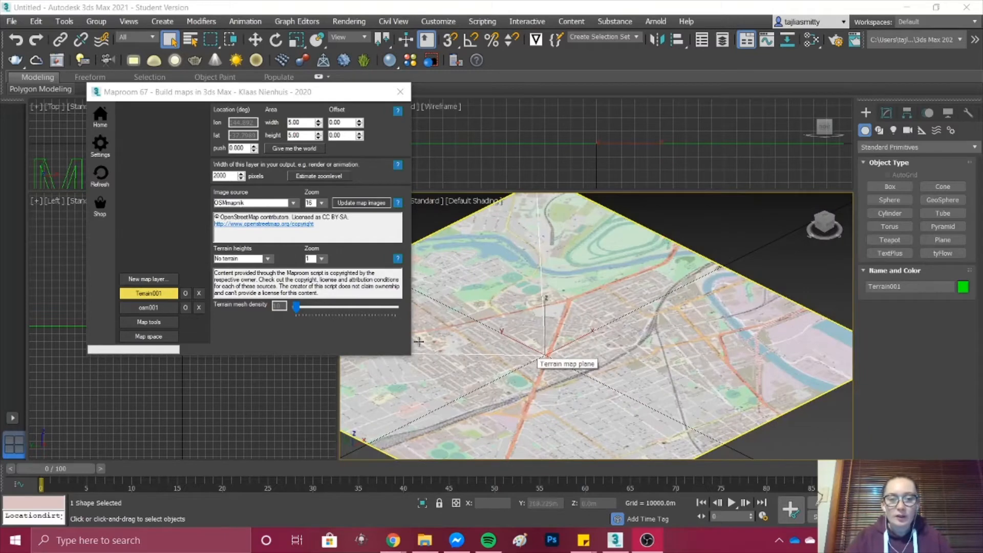
- Set the osm001 layer's area width and height to 5
click(156, 310)
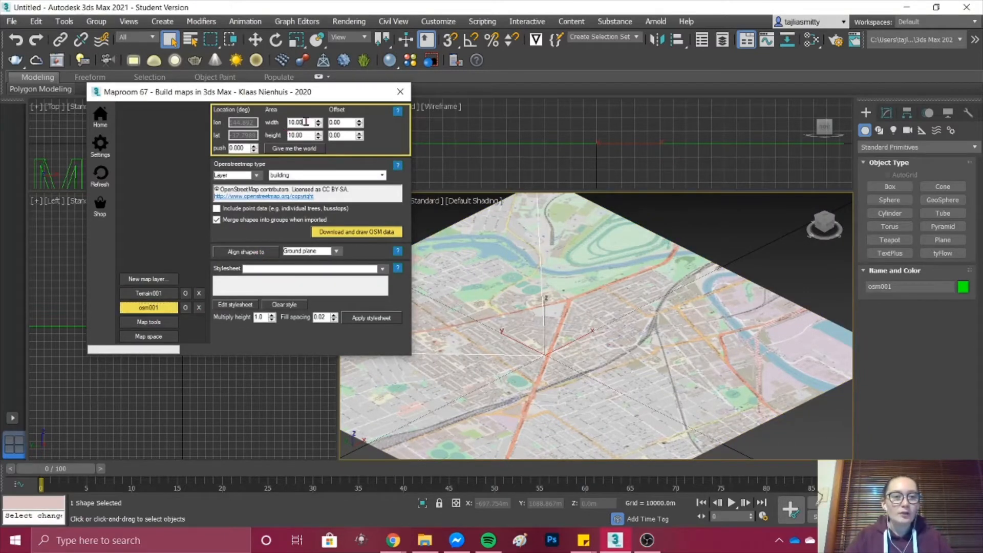
double_click(310, 123)
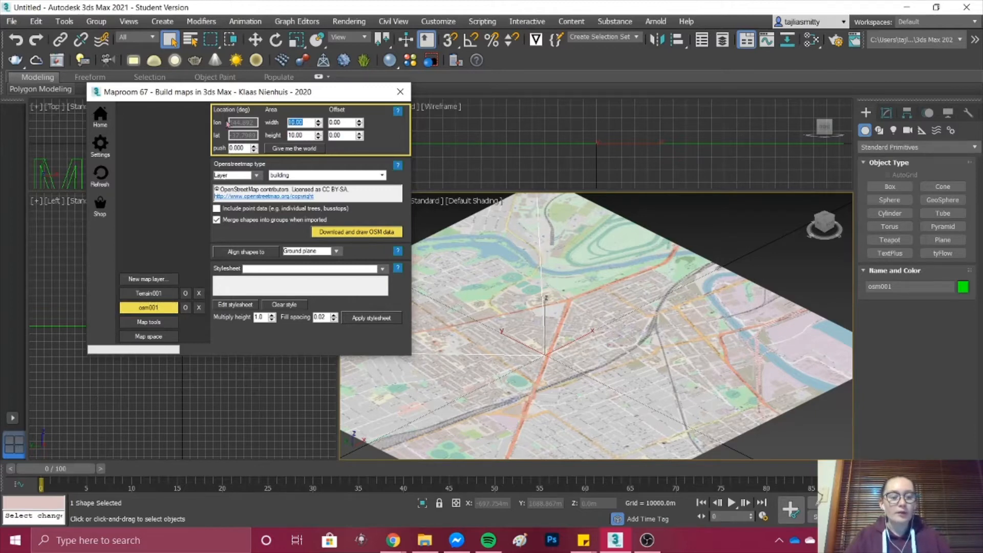
text(5)
key(Tab)
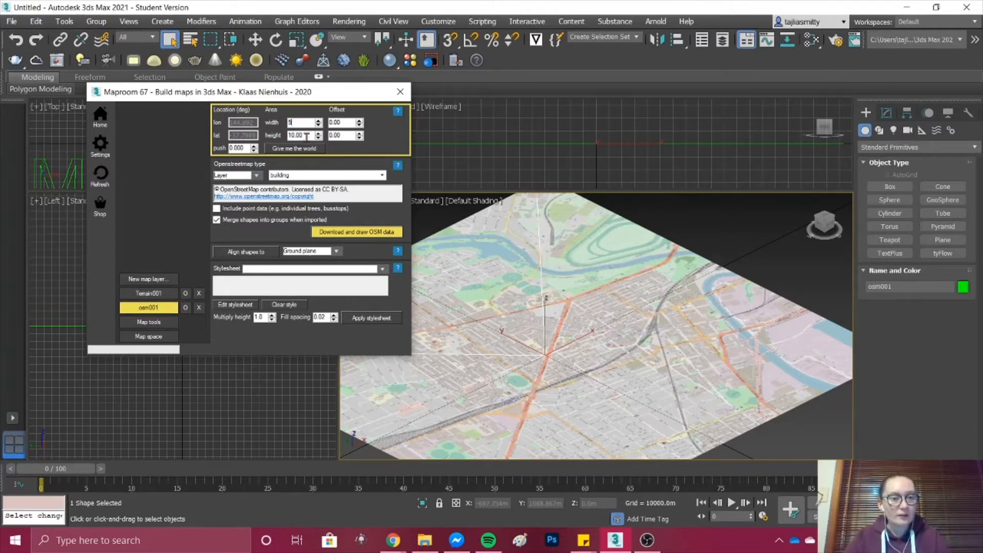
text(5)
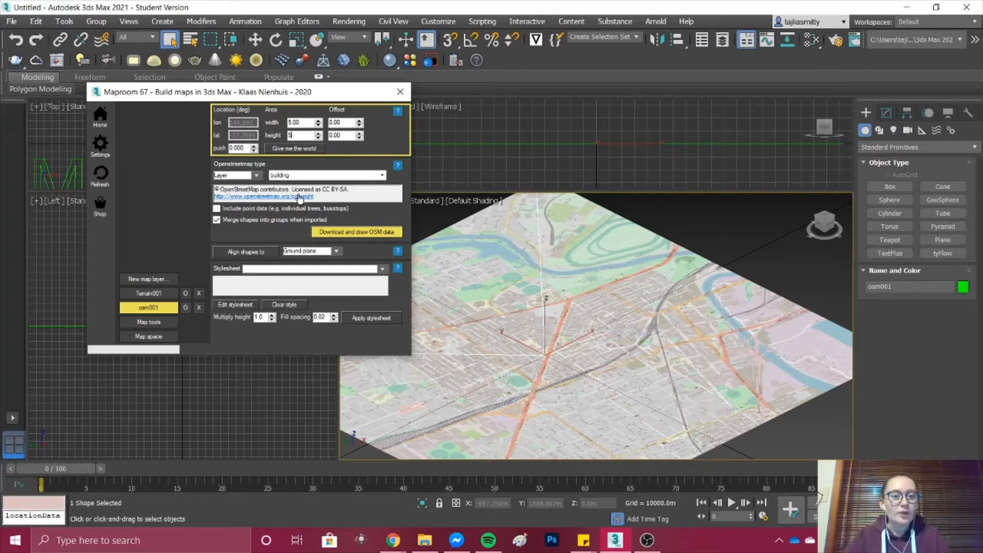
- Keep the Openstreetmap type as Layer with building selected, and download and draw its OSM data
click(256, 175)
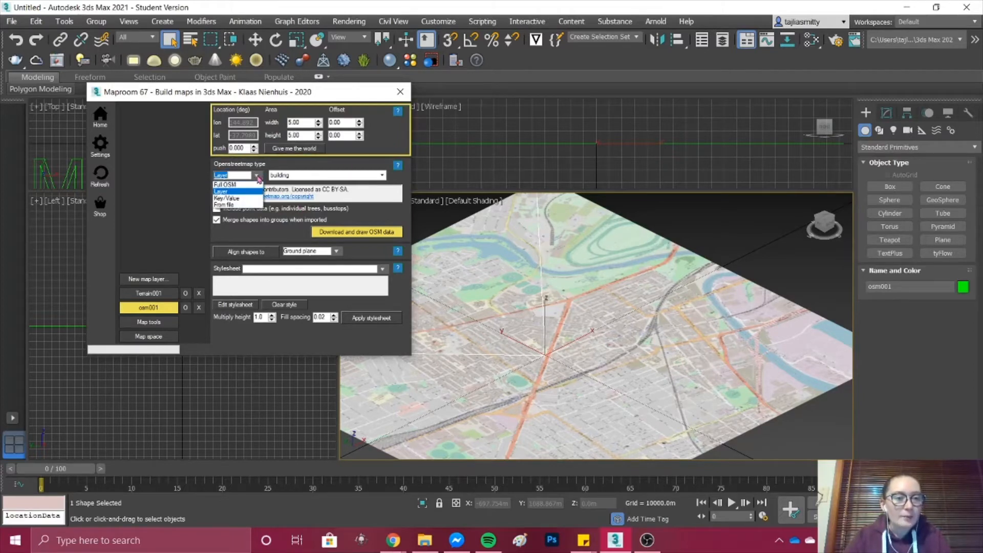
click(233, 192)
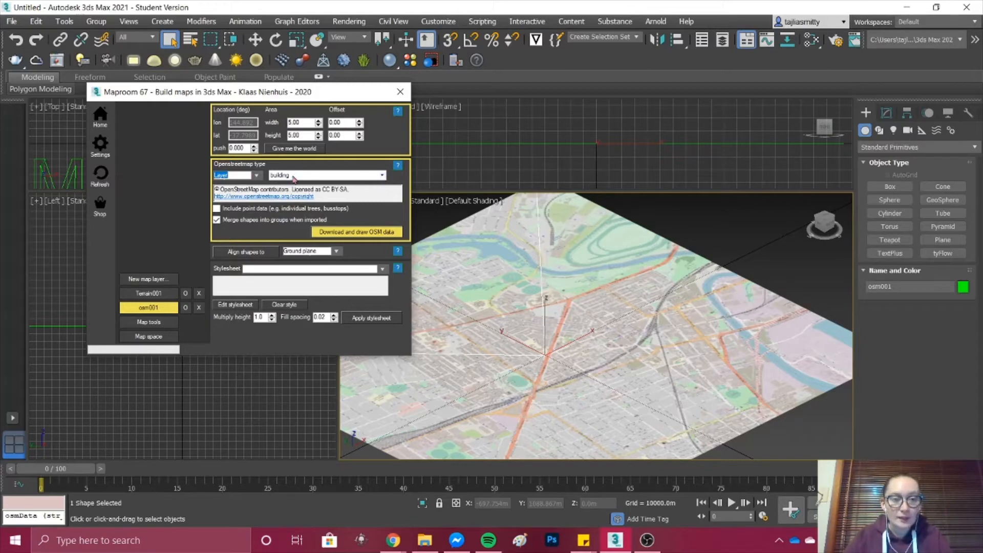
click(366, 233)
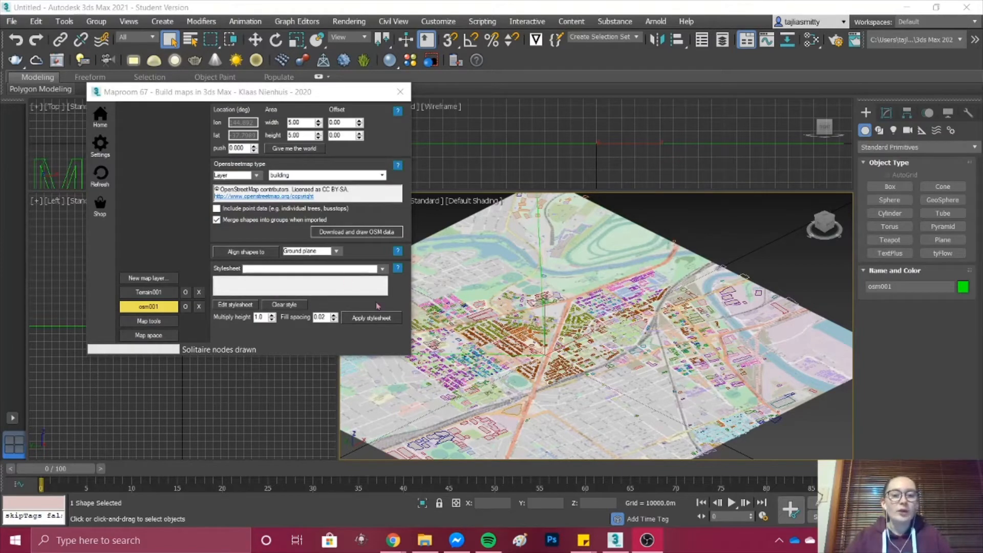
- Examine the drawn building outlines on the terrain map up close and across the whole area
scroll(617, 334, up, 2)
scroll(617, 335, up, 4)
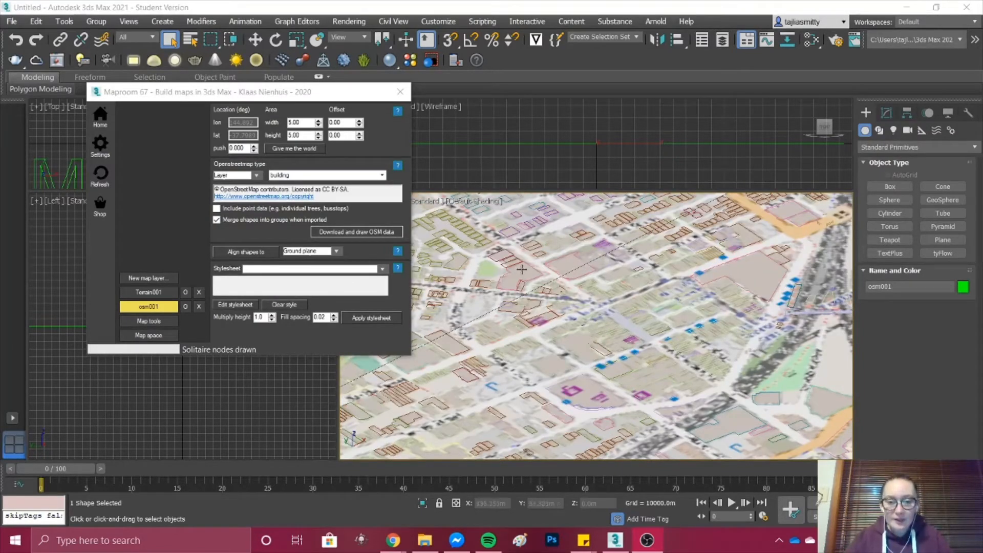
scroll(511, 272, down, 4)
scroll(511, 272, down, 6)
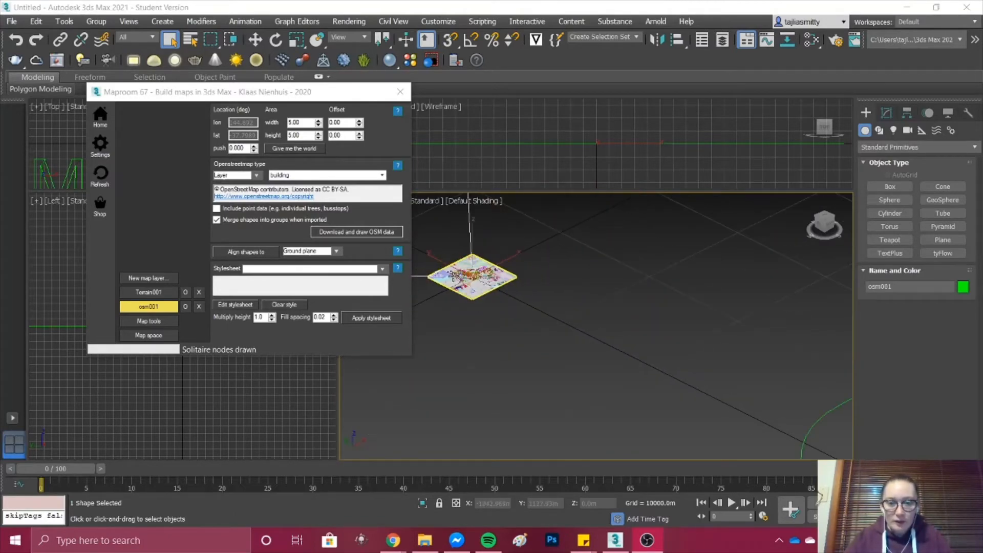
scroll(453, 276, up, 8)
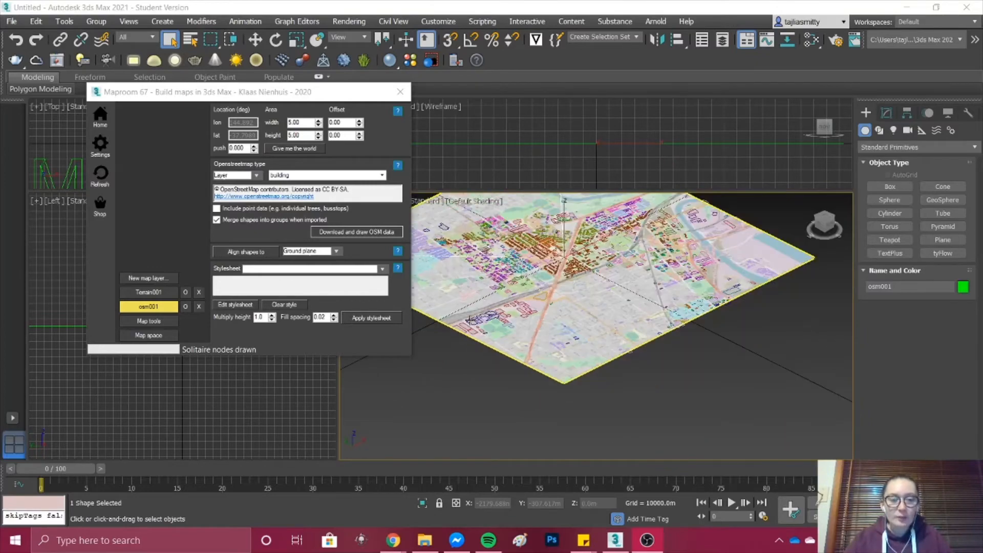
scroll(470, 317, down, 5)
scroll(464, 285, up, 5)
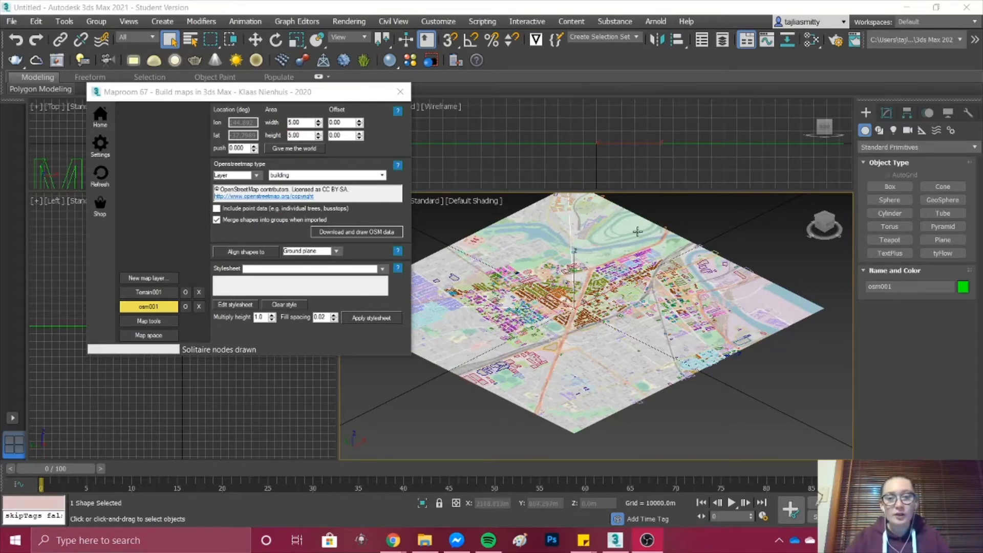
scroll(645, 246, down, 6)
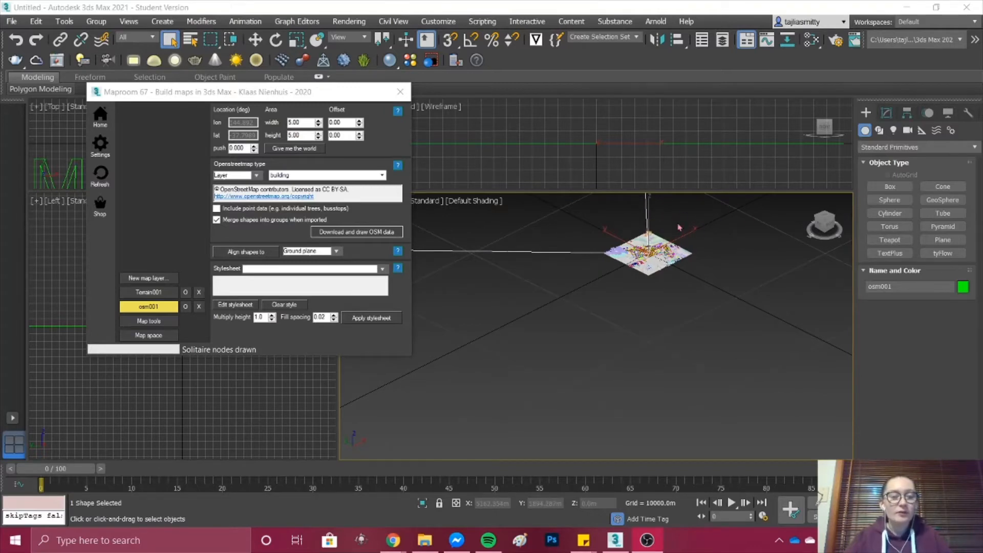
- Inspect the coloured building outlines around the railway, river and central streets, both close up and across the full terrain image
scroll(640, 261, up, 8)
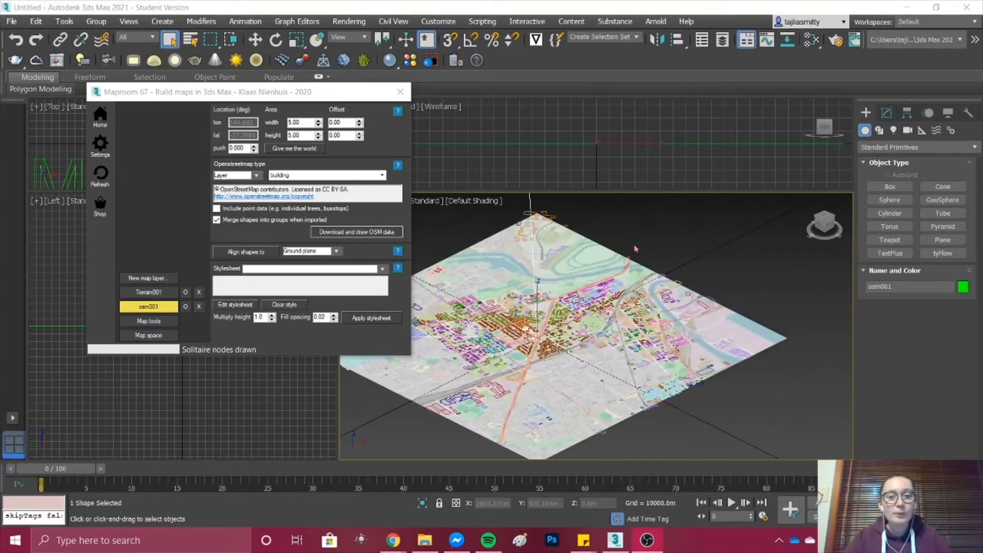
scroll(638, 264, up, 2)
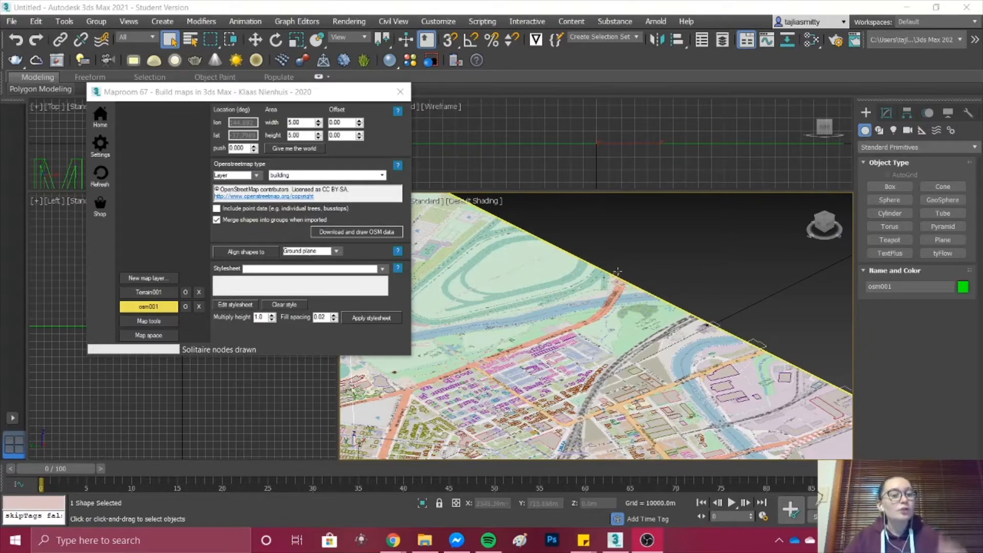
scroll(499, 379, down, 6)
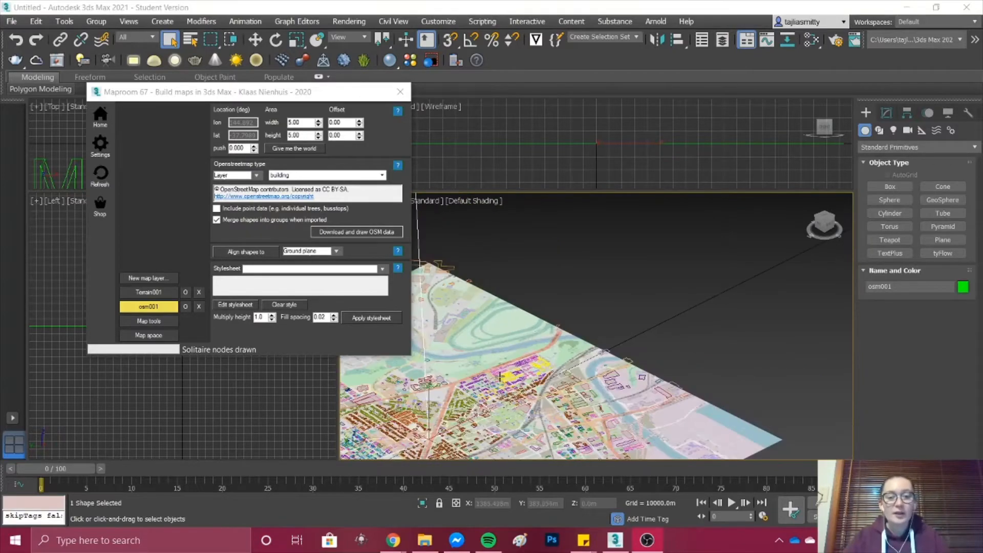
scroll(503, 373, down, 1)
scroll(492, 373, up, 8)
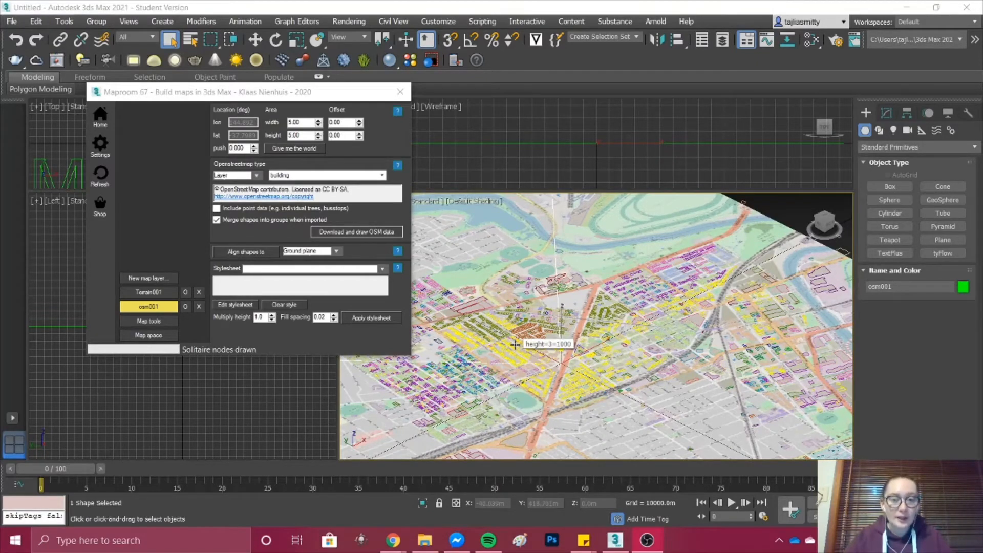
scroll(504, 355, up, 5)
scroll(503, 356, down, 5)
scroll(503, 355, down, 5)
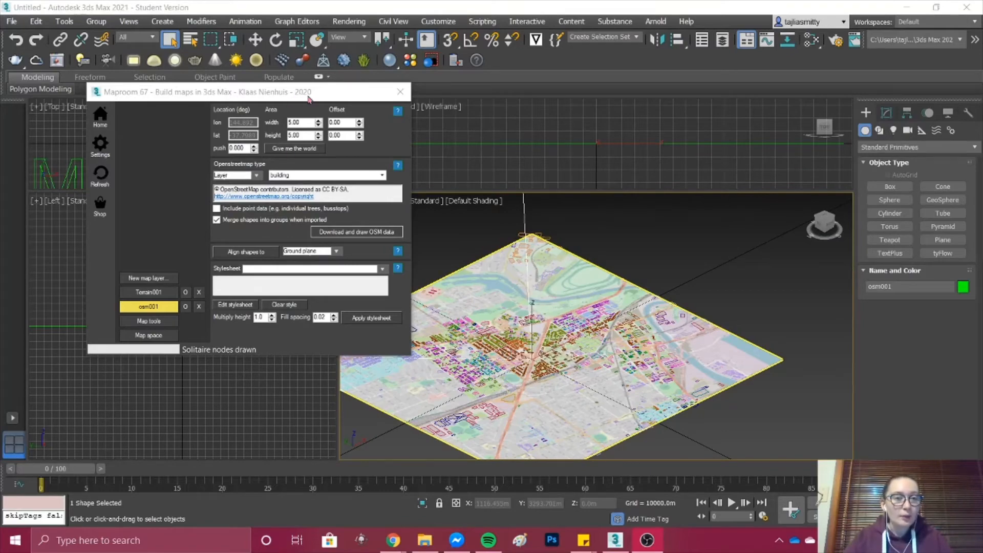
- Move the Maproom window out of the way, close it and centre the map in the orthographic view
drag(311, 96, 229, 21)
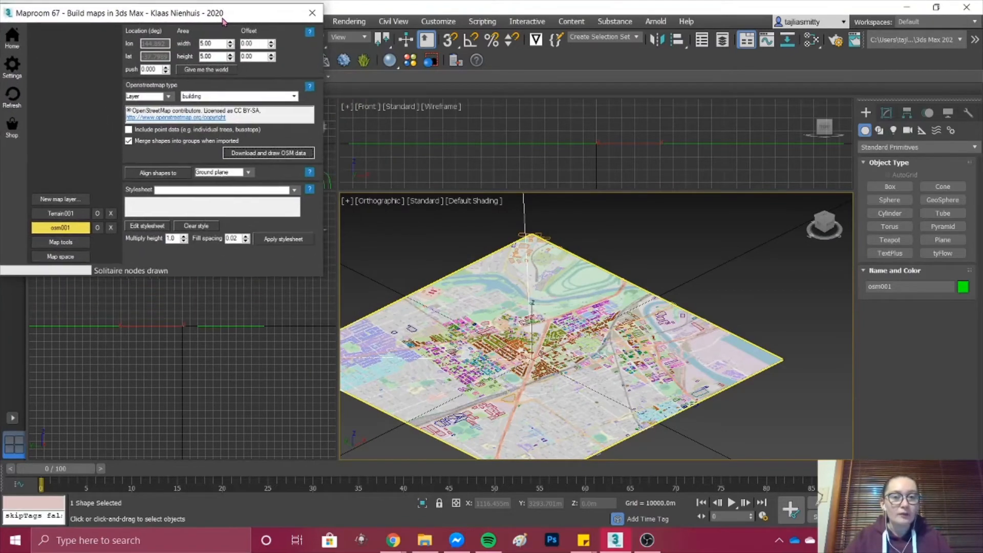
click(317, 17)
middle_drag(392, 282, 504, 247)
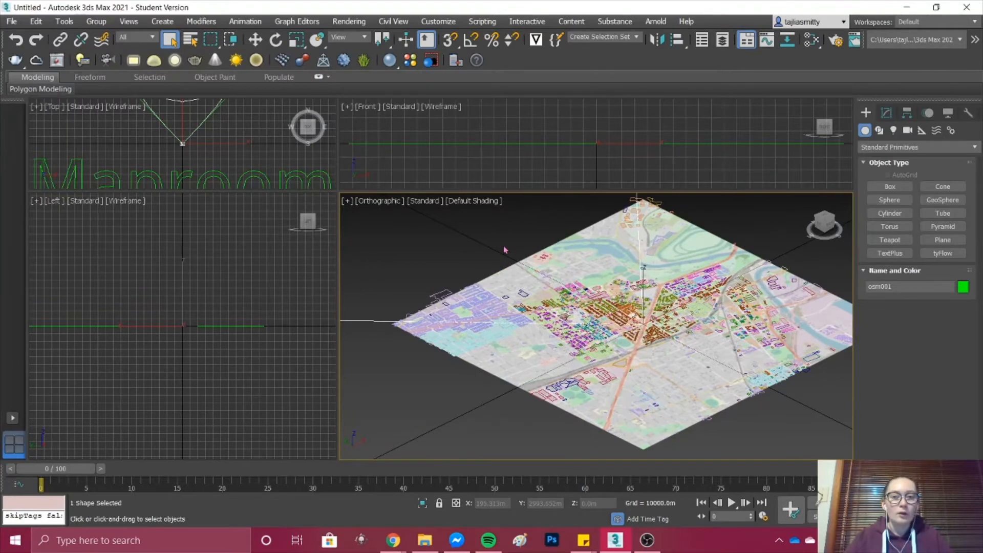
- Open the Layer Explorer, move it clear of the map and enlarge it to show the full layer list
click(722, 41)
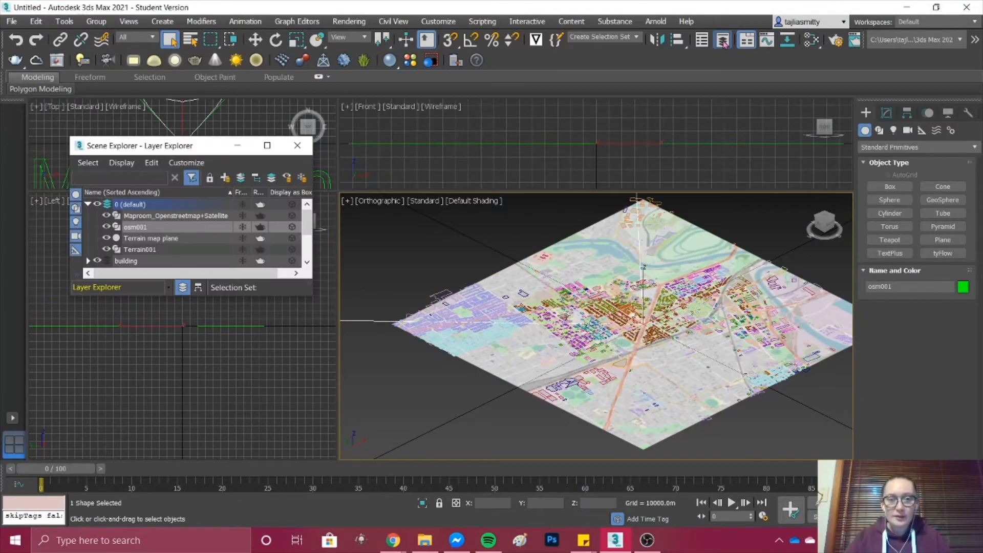
drag(194, 149, 158, 121)
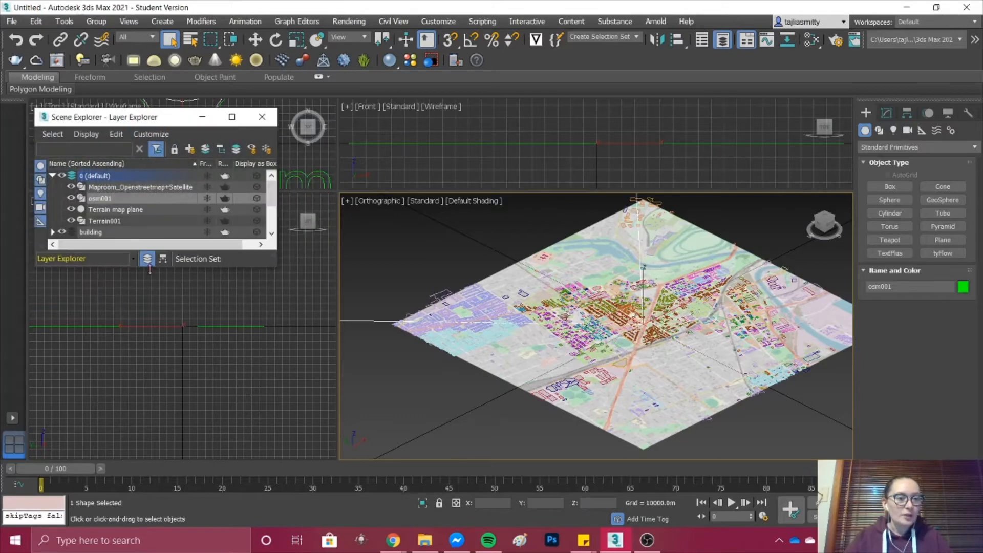
drag(237, 270, 236, 447)
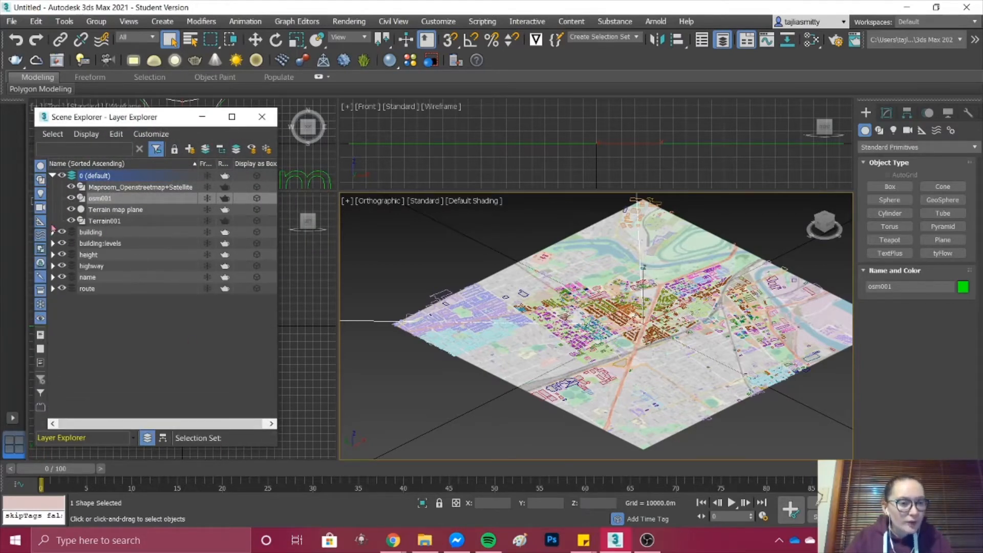
- Expand the building layer and select its building types one at a time, starting with building=abandoned, to compare their locations on the map
click(103, 234)
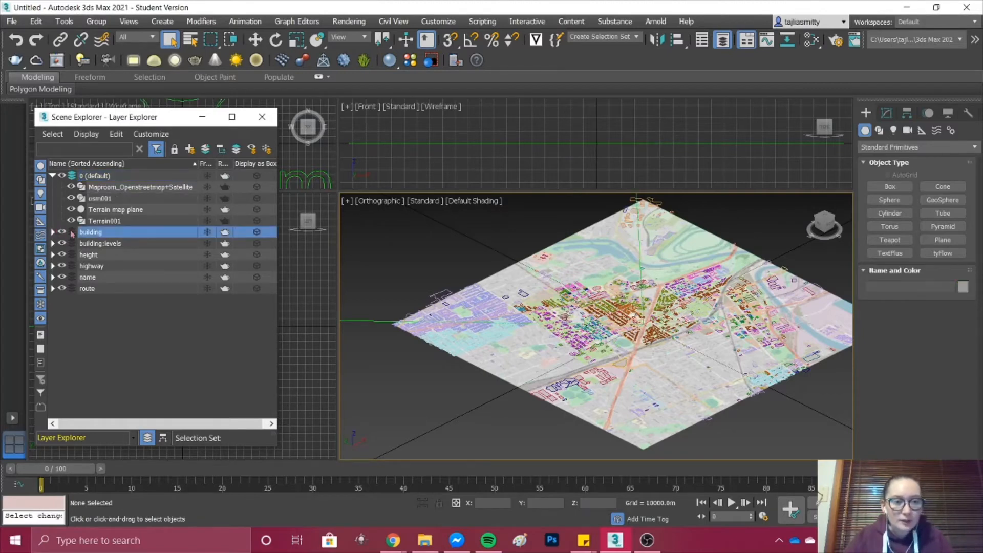
click(53, 231)
click(111, 244)
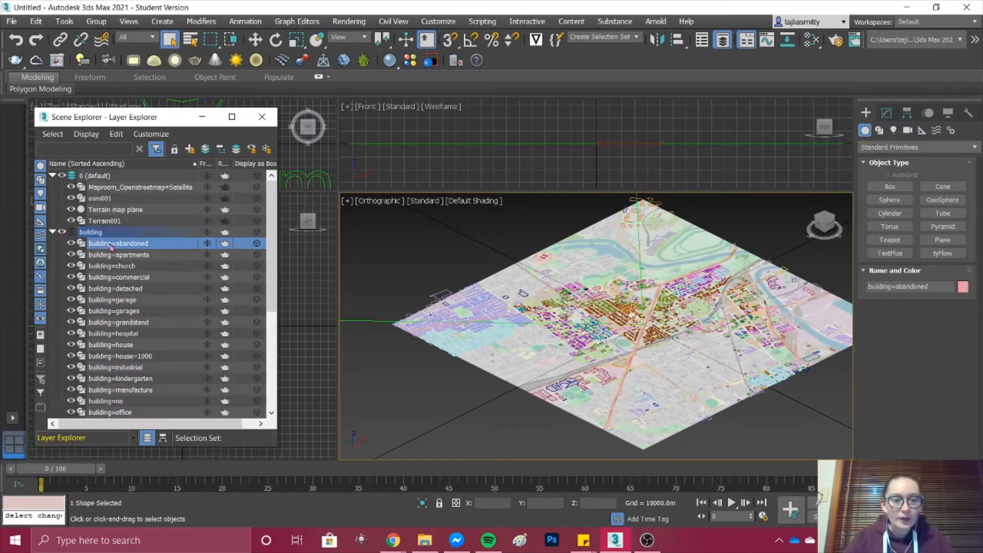
click(117, 256)
click(122, 267)
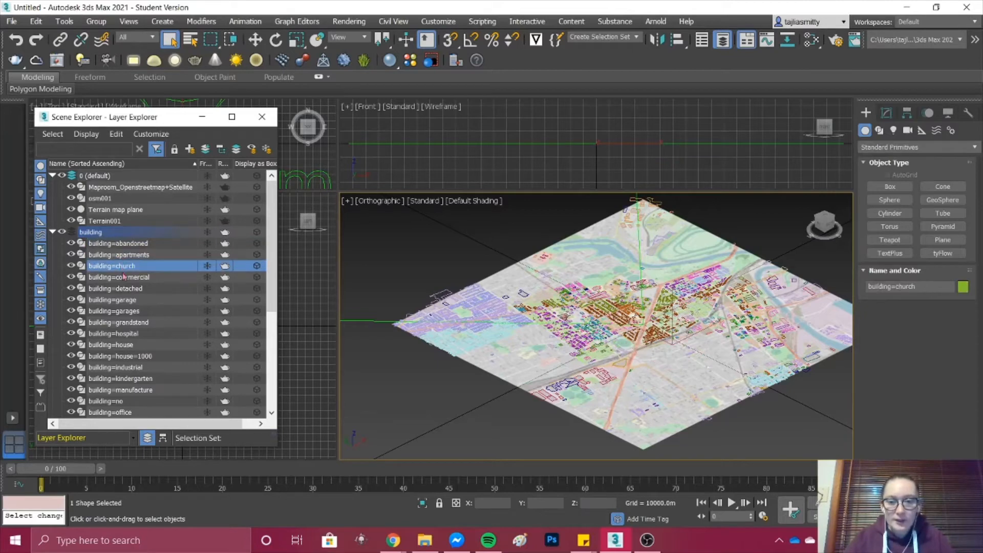
click(125, 279)
click(129, 289)
click(131, 300)
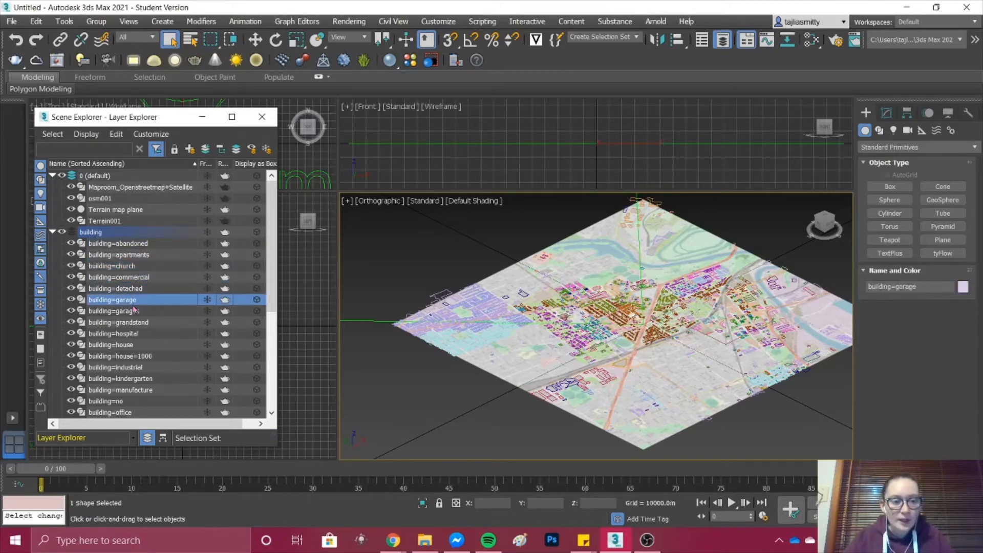
click(133, 311)
click(134, 322)
click(135, 334)
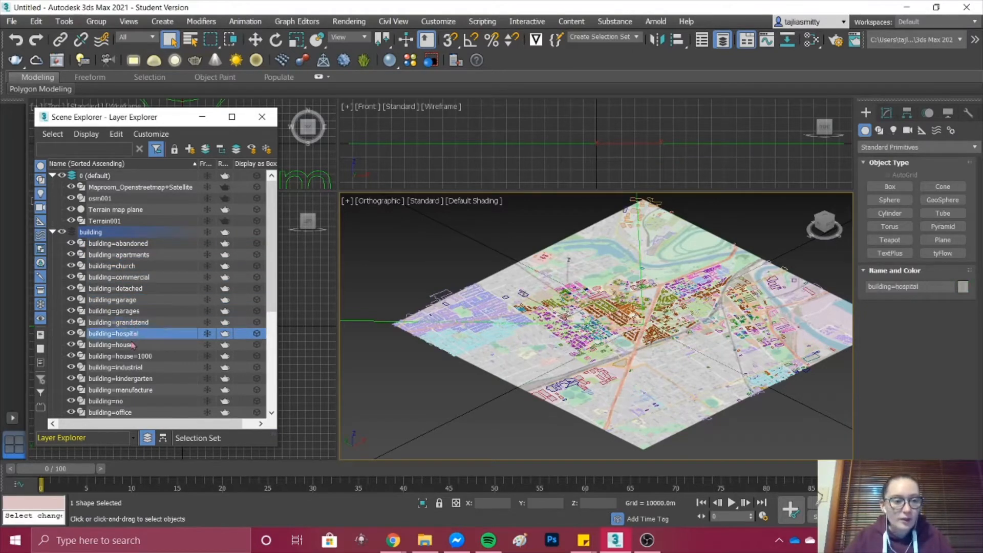
click(132, 345)
click(130, 356)
click(128, 368)
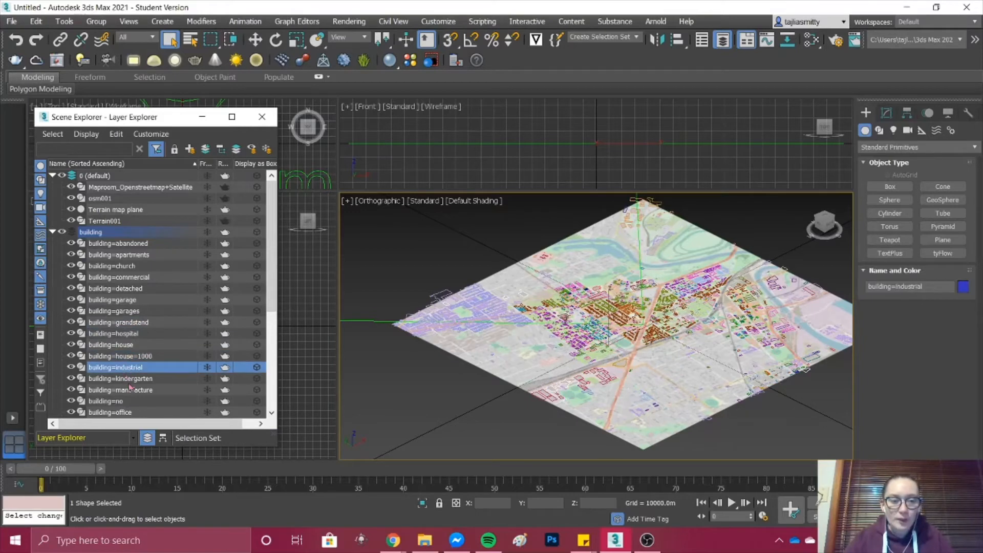
click(127, 379)
click(126, 390)
click(125, 402)
click(123, 412)
scroll(123, 399, down, 3)
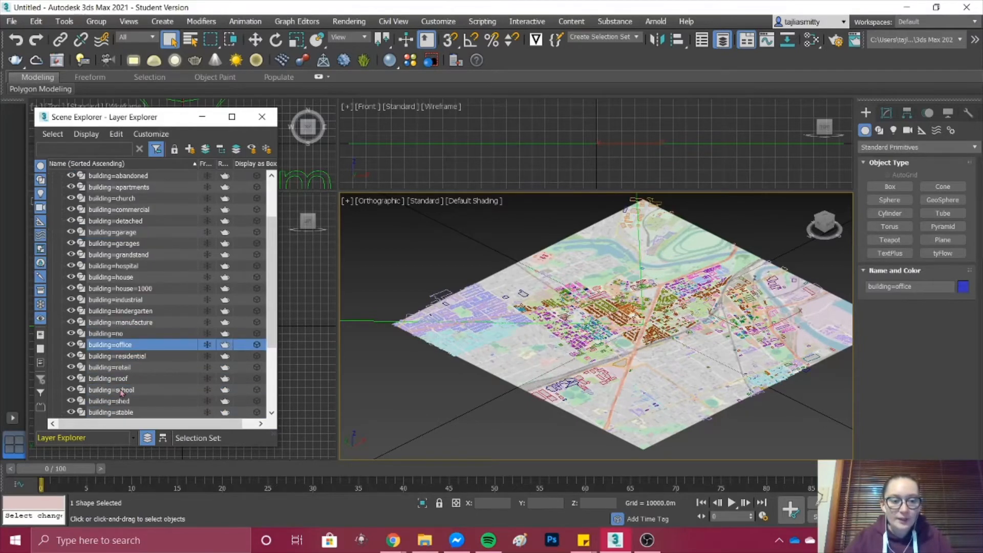
click(123, 345)
scroll(124, 287, up, 3)
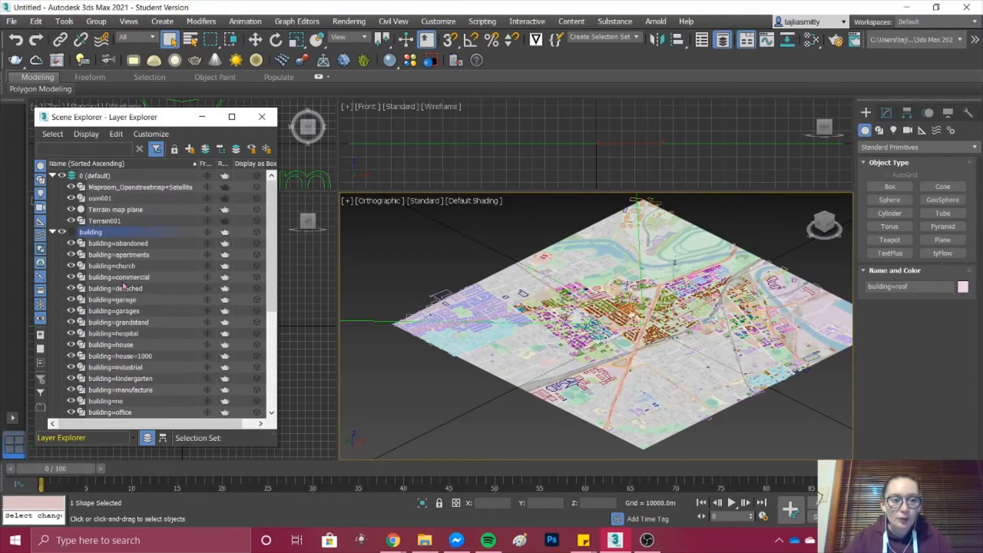
- Select every shape in the building layer, from building=abandoned through building=yes=1000, and inspect which outlines they cover
click(128, 244)
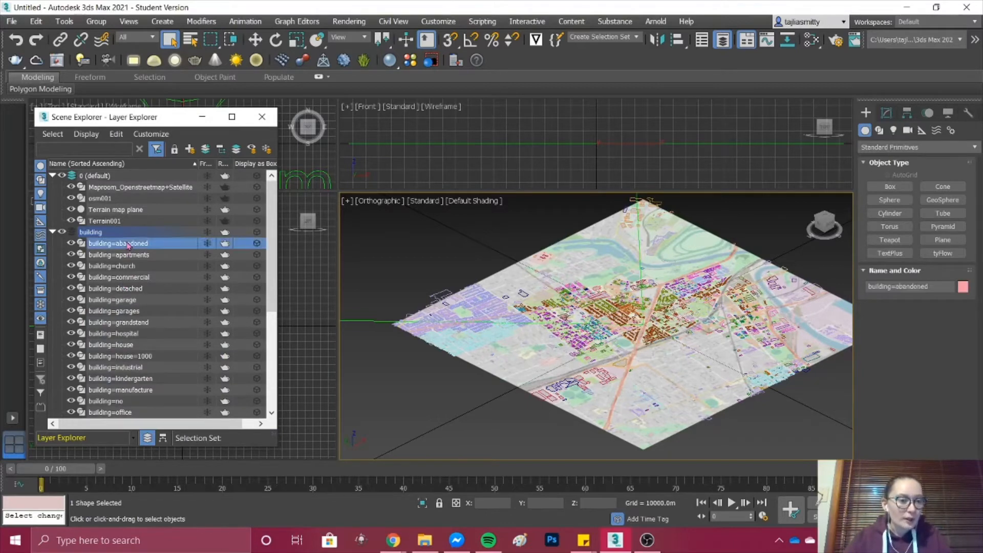
scroll(132, 287, down, 5)
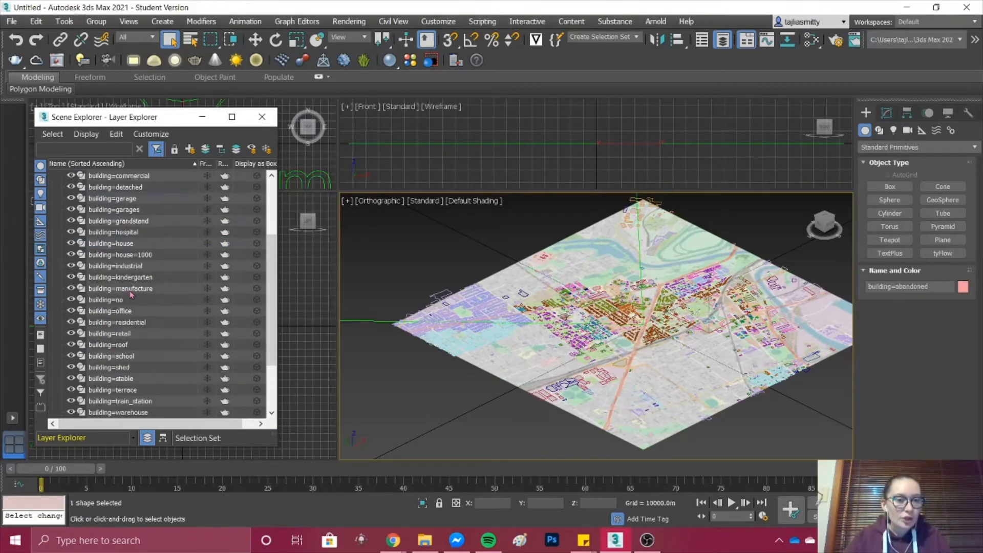
shift+click(114, 357)
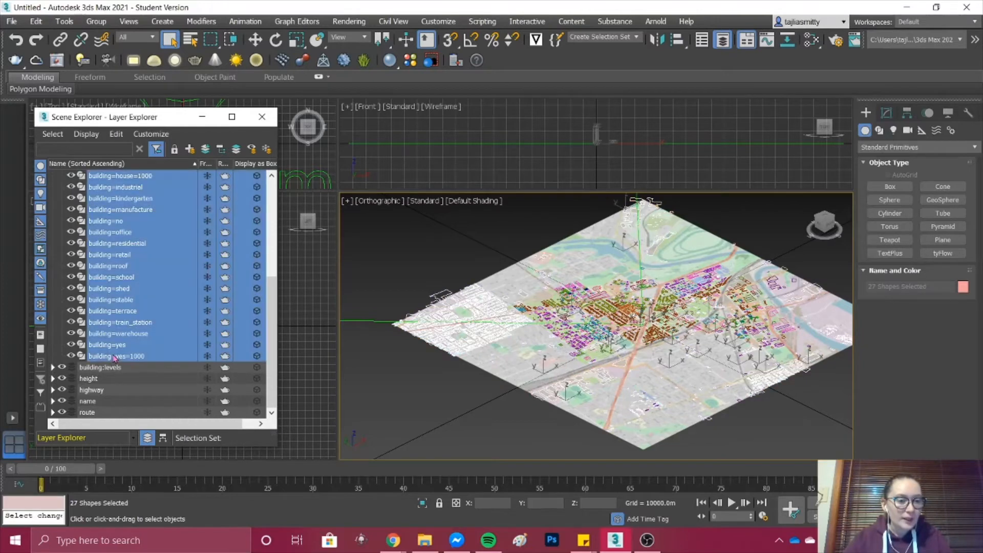
scroll(138, 290, up, 5)
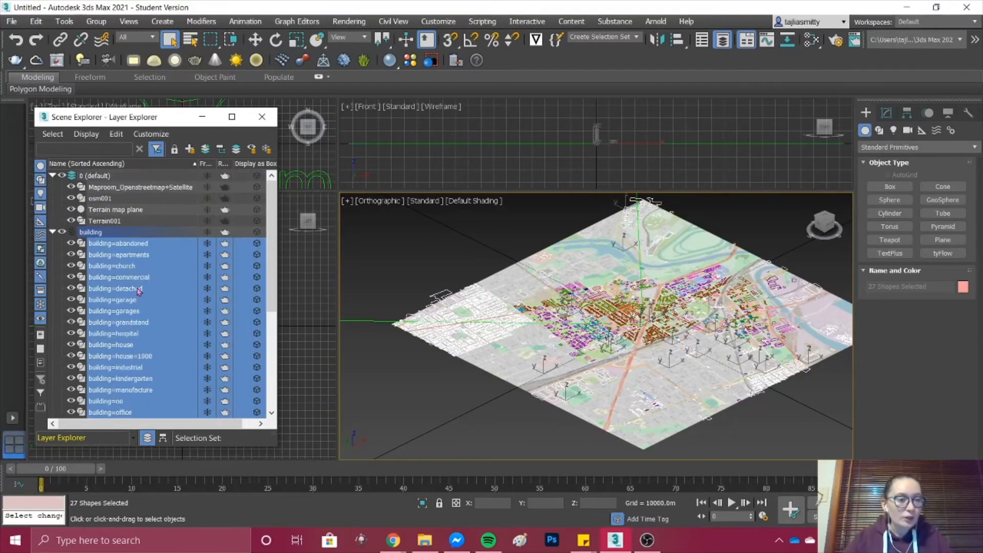
scroll(138, 289, down, 2)
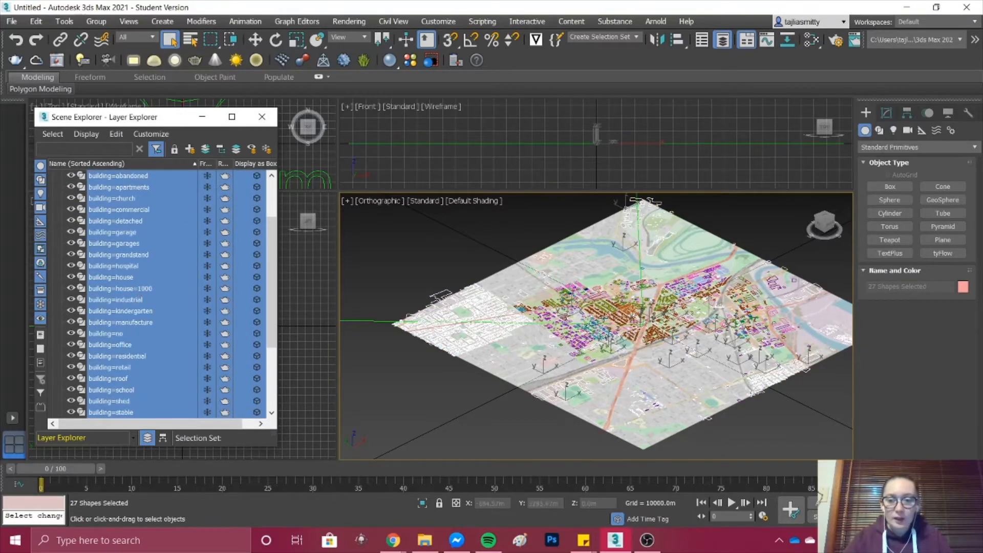
scroll(602, 317, up, 4)
scroll(537, 310, down, 2)
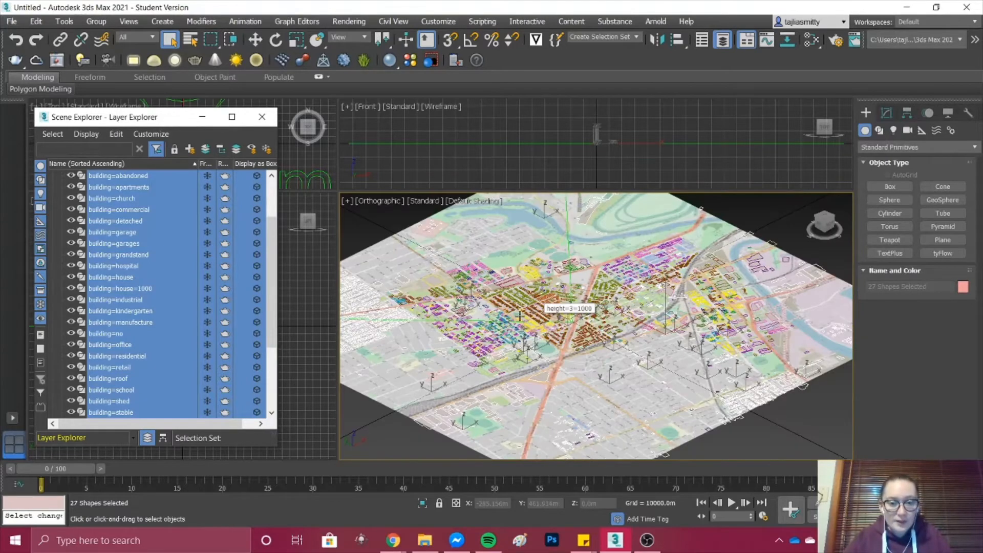
scroll(142, 282, up, 2)
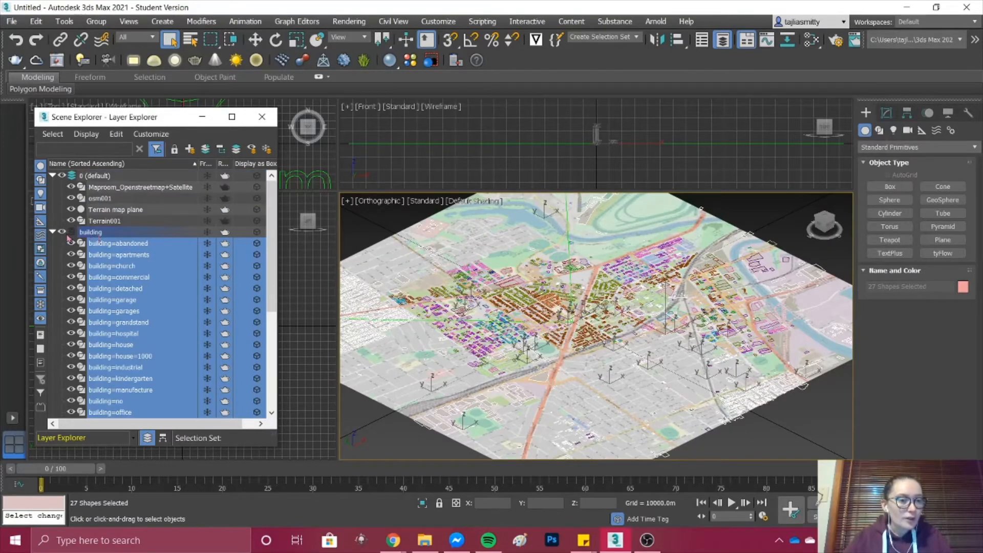
- Replace the building selection with the height=3=1000 outlines picked on the map, and find them in the height layer
click(90, 233)
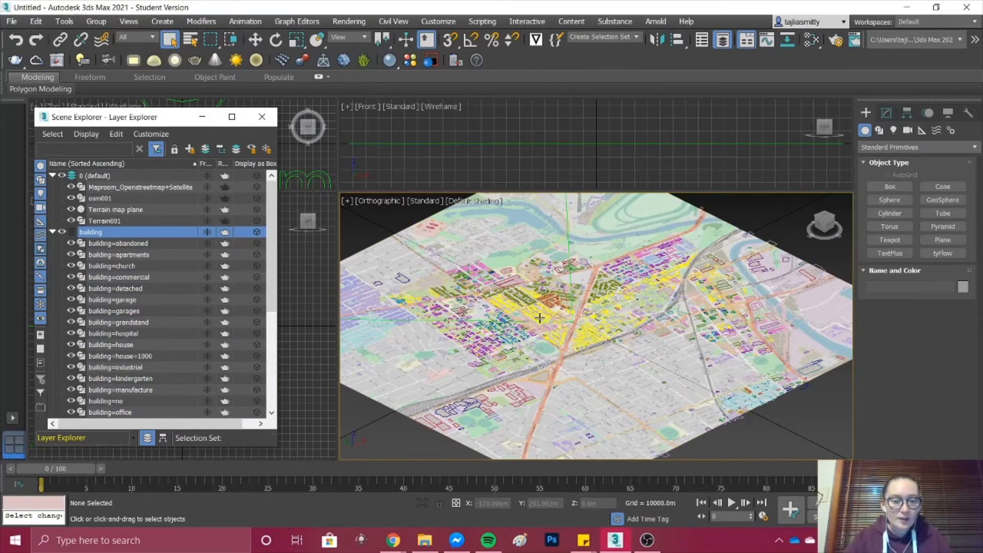
scroll(259, 179, down, 10)
click(259, 177)
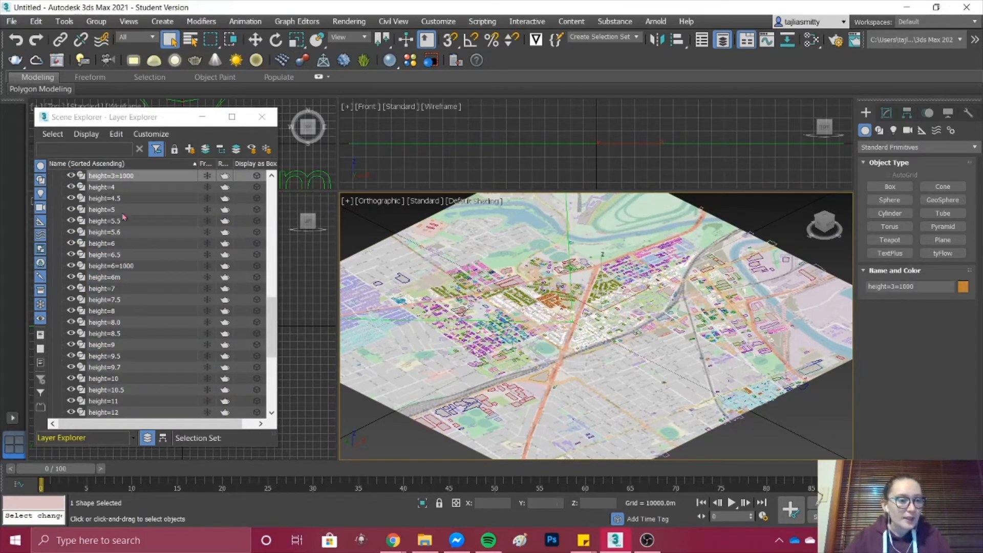
scroll(128, 328, up, 6)
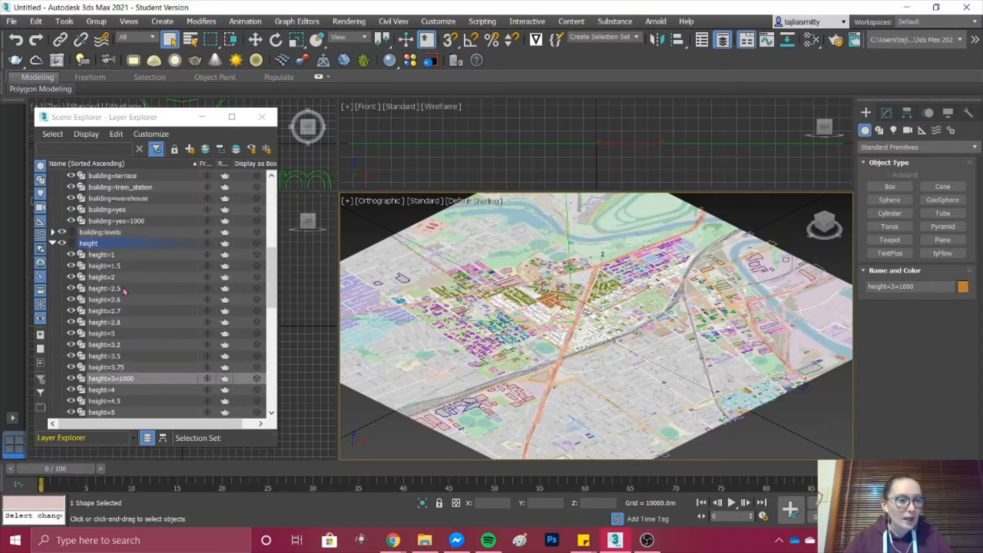
- Select all shapes in the height layer, from height=1 through height=50
click(114, 260)
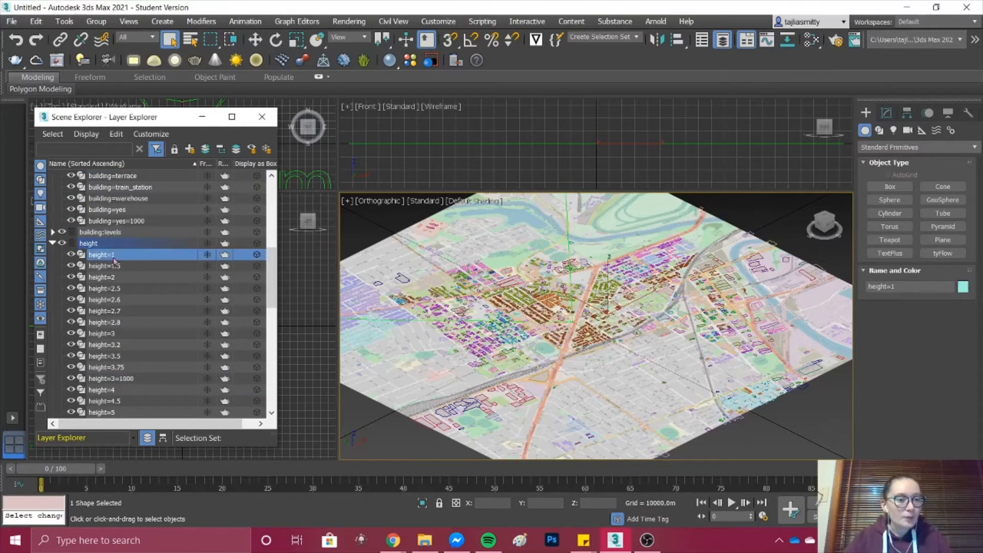
scroll(131, 341, down, 9)
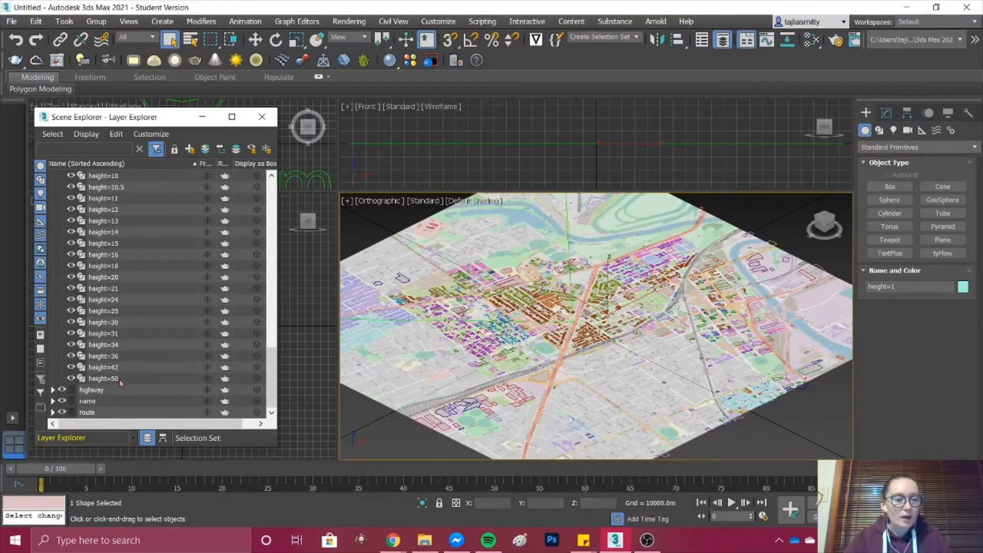
shift+click(118, 379)
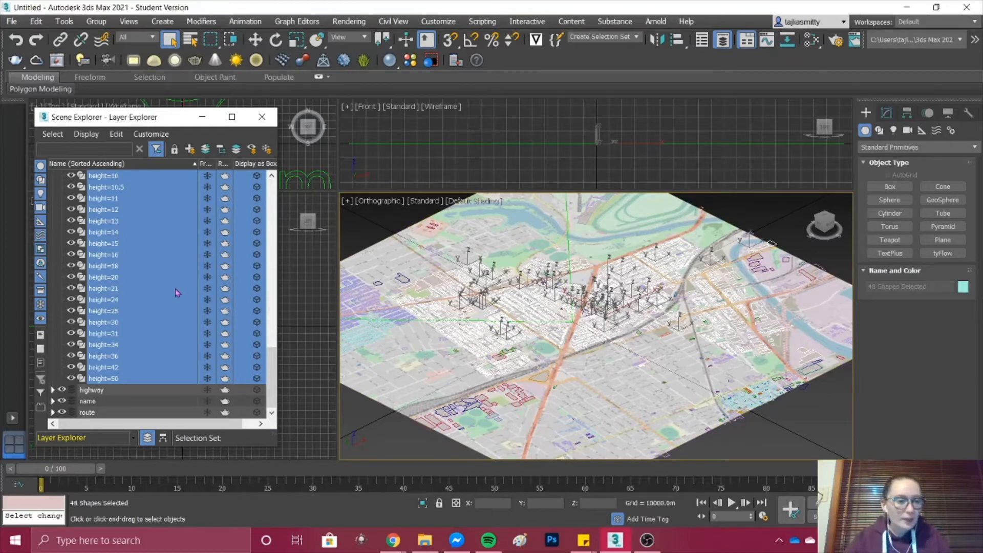
scroll(161, 296, up, 10)
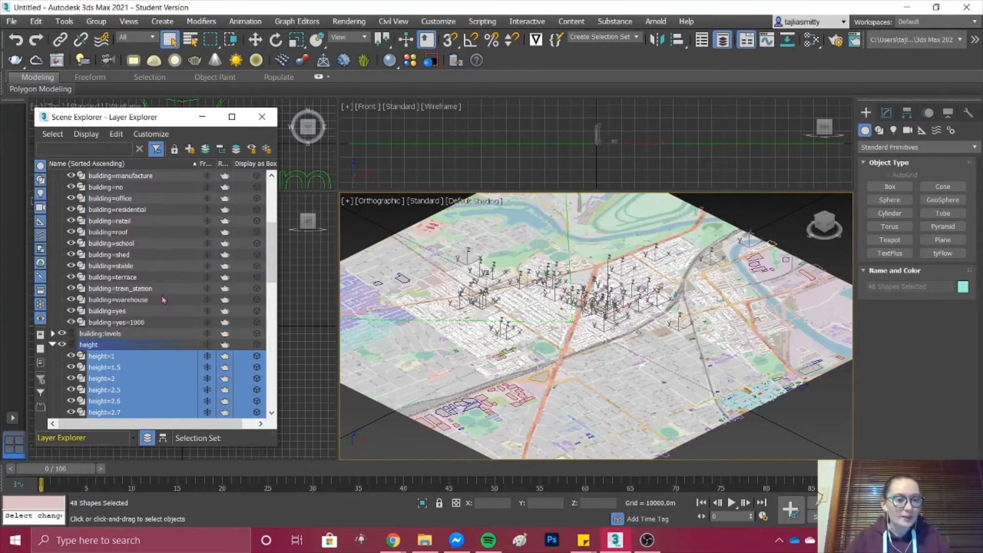
scroll(162, 296, down, 5)
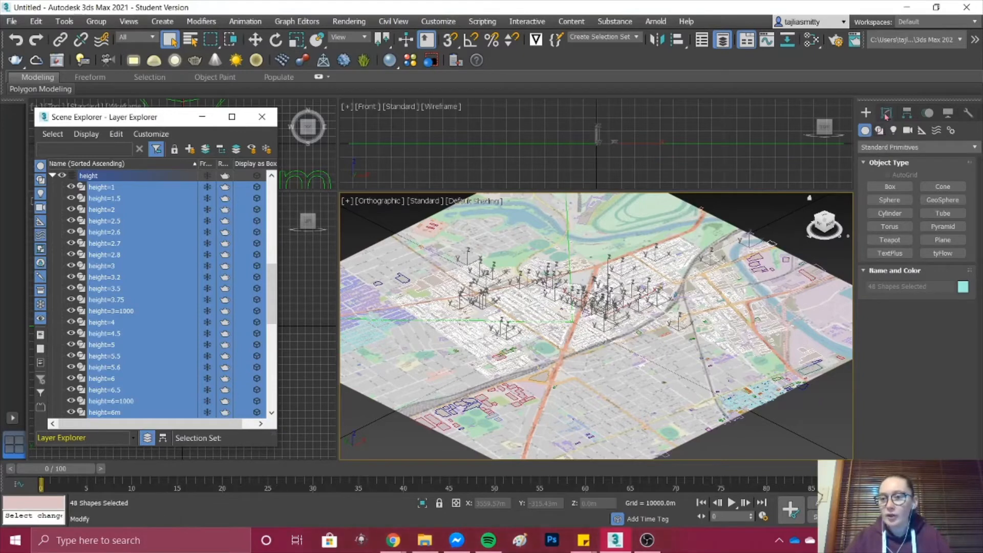
- Apply the Greeble modifier to the selected shapes of the height layer
drag(855, 155, 805, 160)
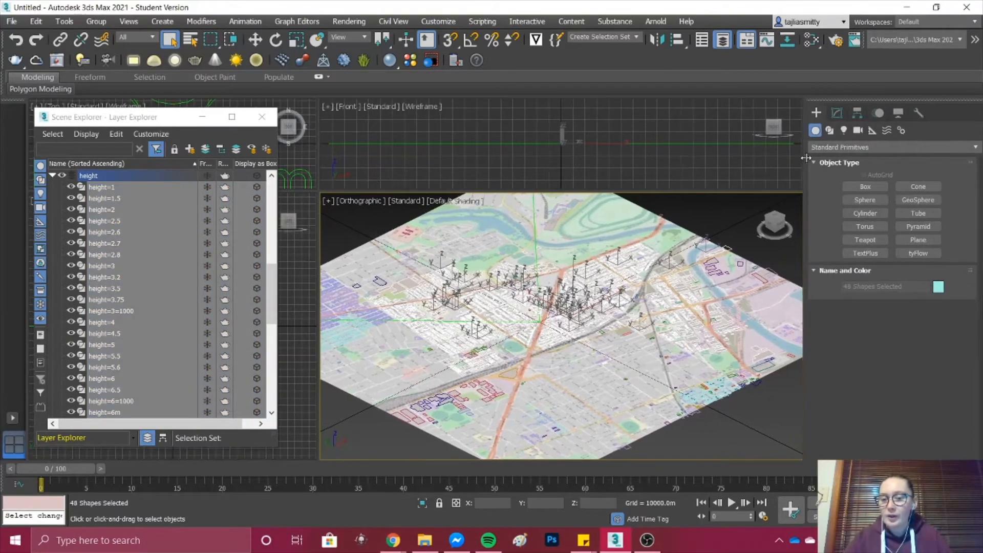
click(839, 114)
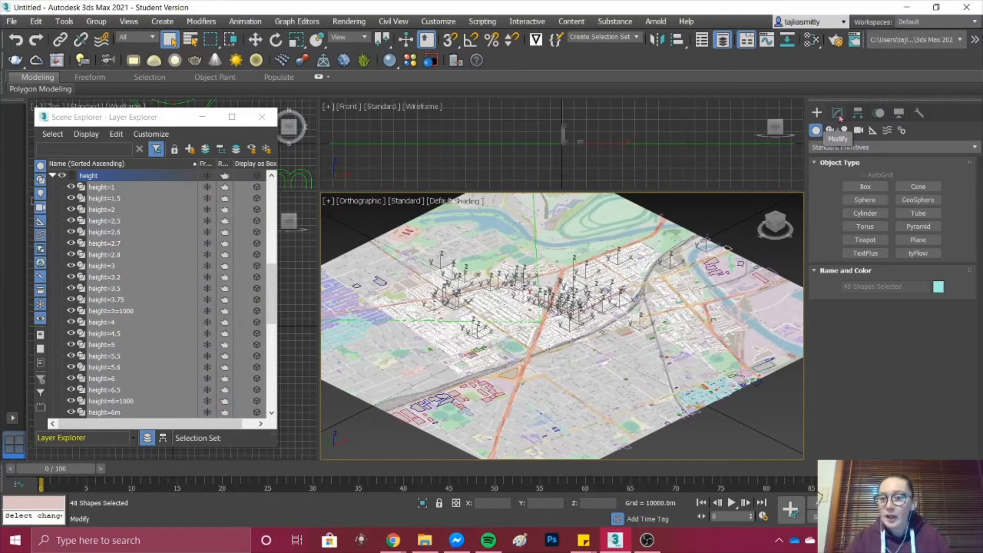
click(873, 151)
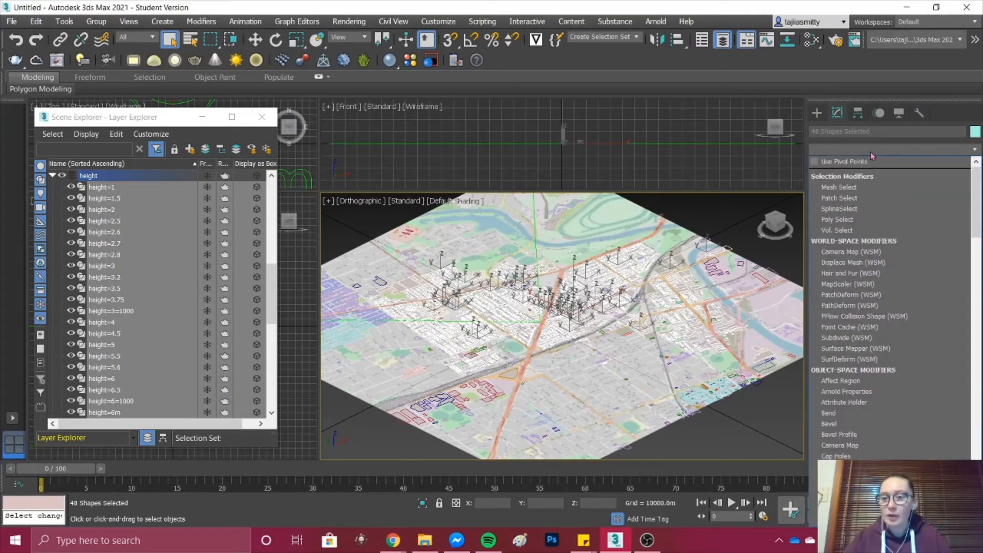
click(873, 153)
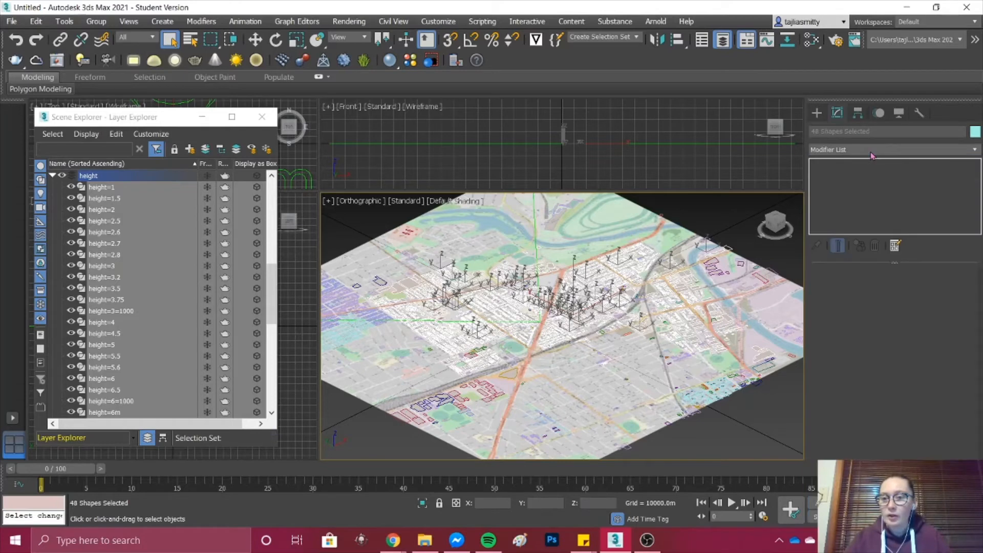
click(872, 152)
key(g)
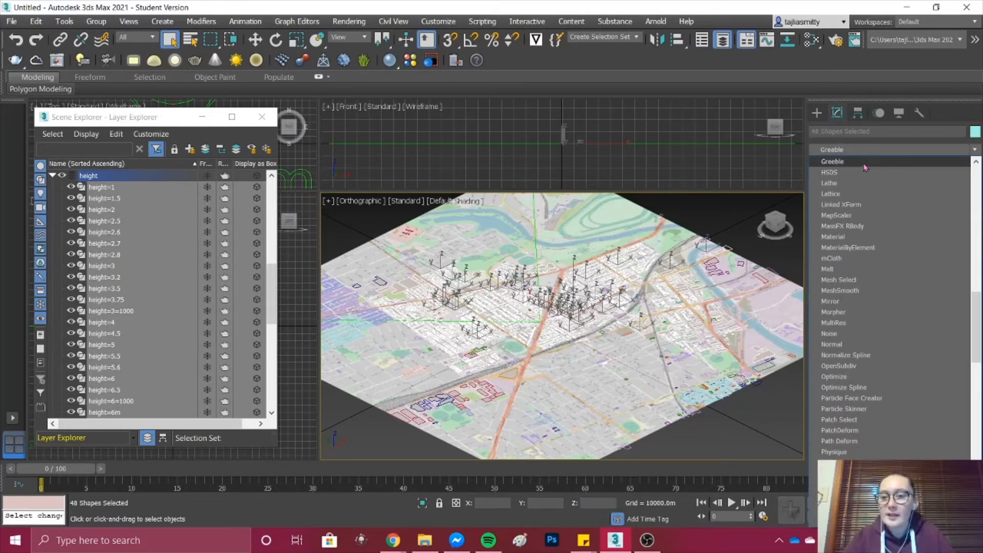
click(893, 156)
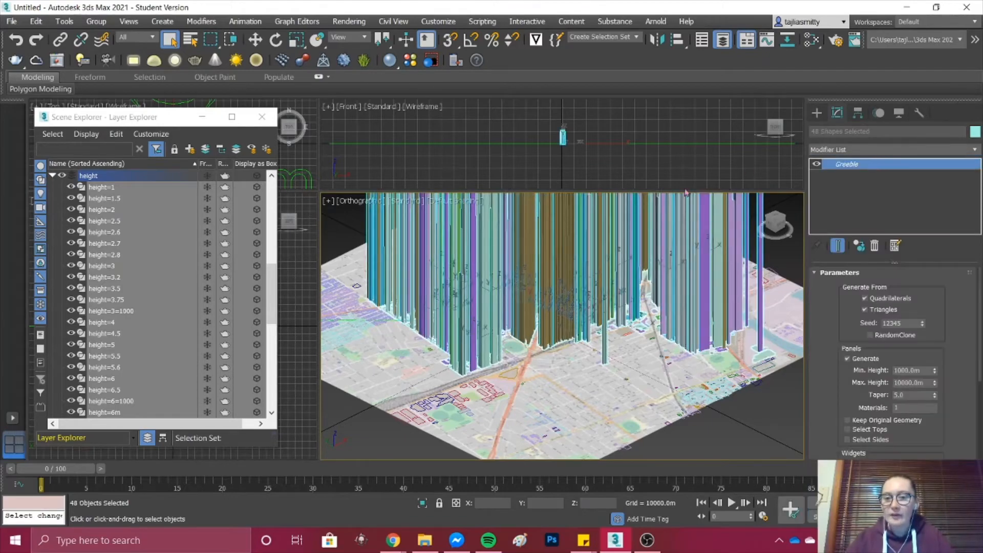
- Switch to Chrome, look through the Greeble downloads for each 3ds Max version on max.klanky.com/plugins.htm, and return to 3ds Max
click(907, 7)
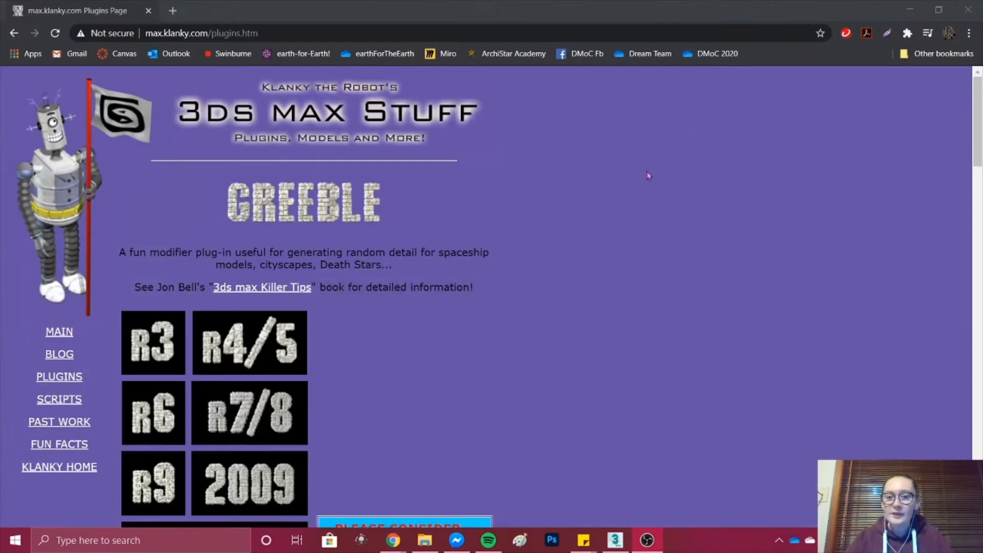
click(137, 33)
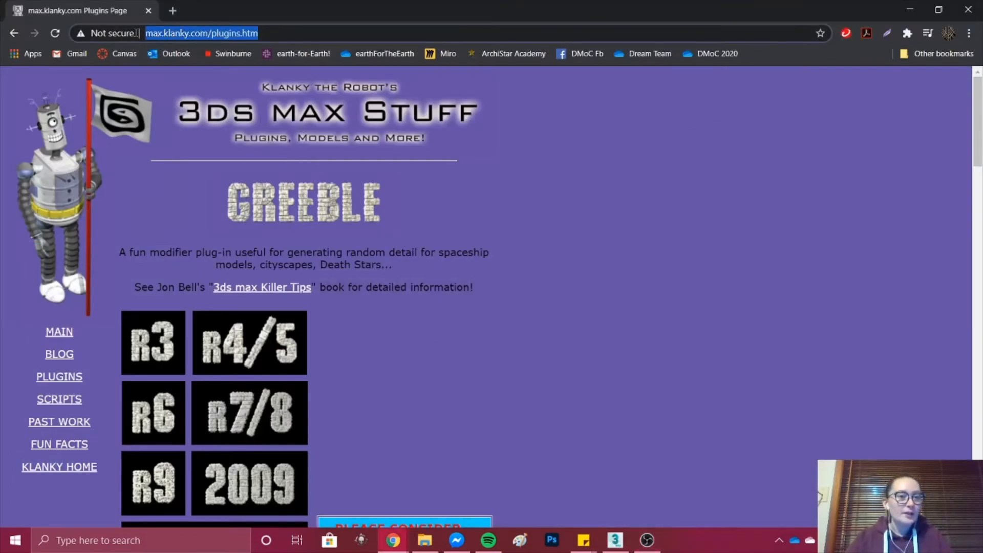
click(536, 216)
scroll(366, 246, down, 10)
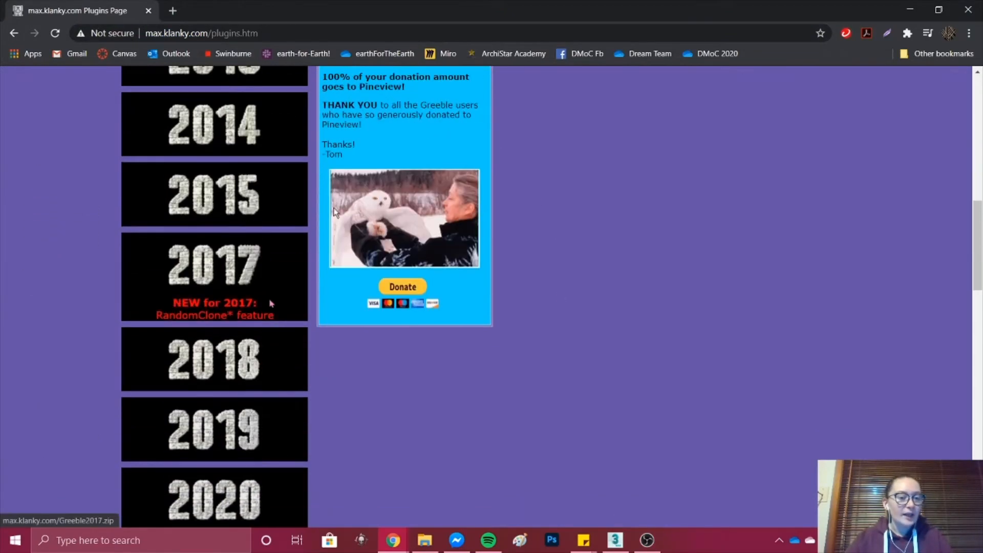
scroll(271, 303, down, 6)
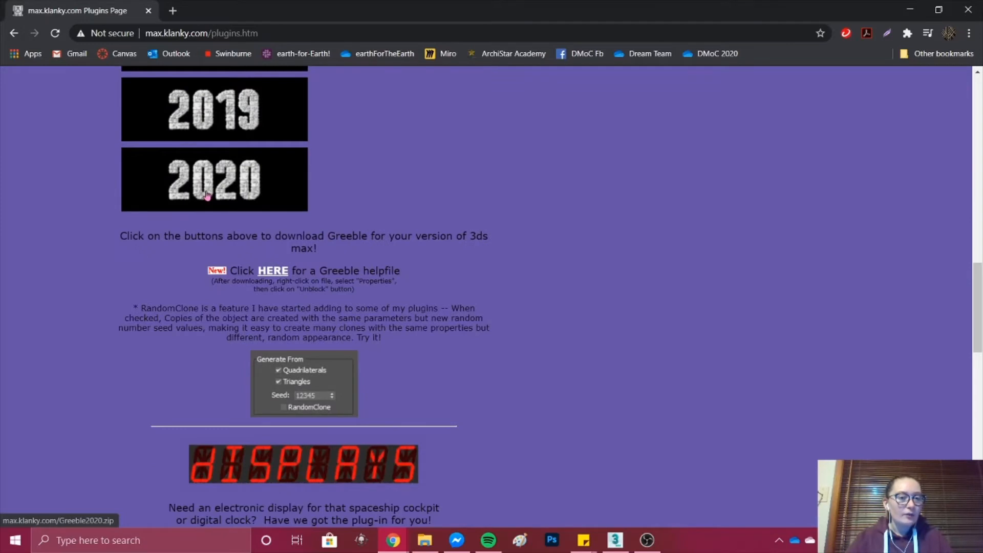
scroll(207, 195, up, 5)
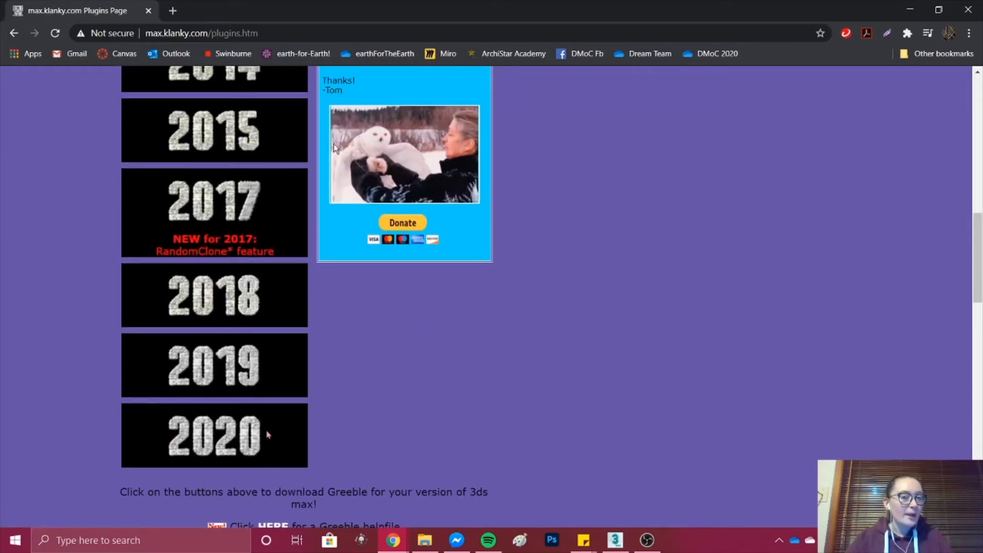
scroll(244, 417, up, 4)
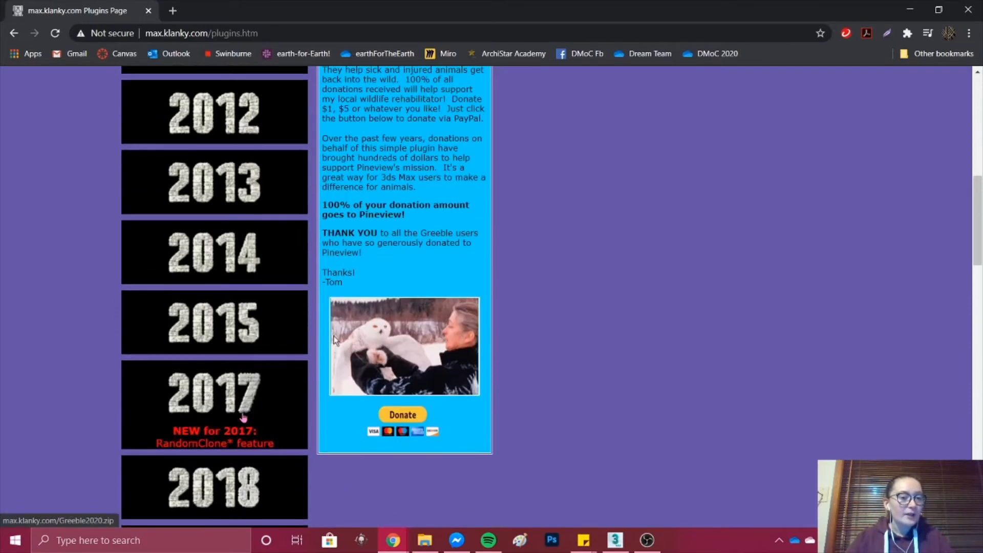
scroll(244, 418, up, 10)
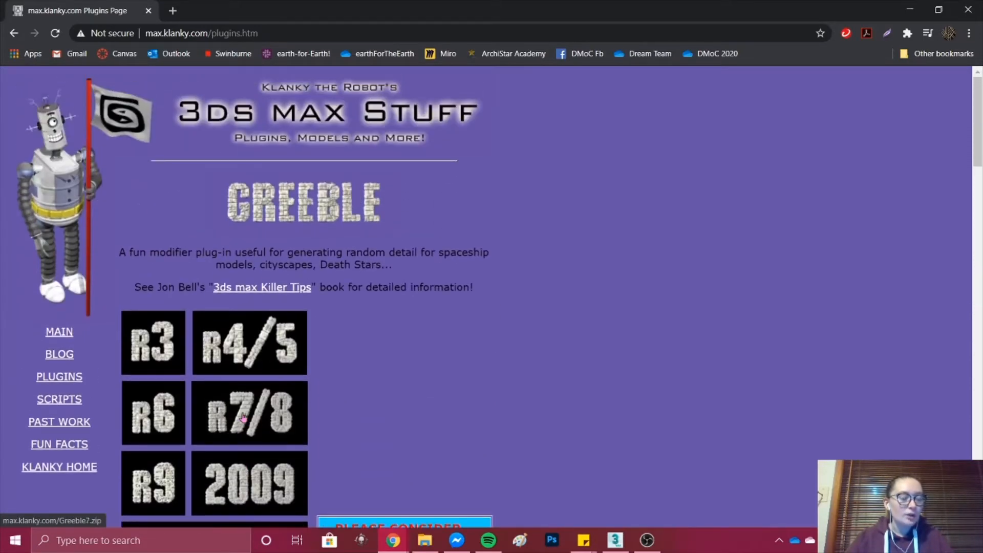
click(967, 9)
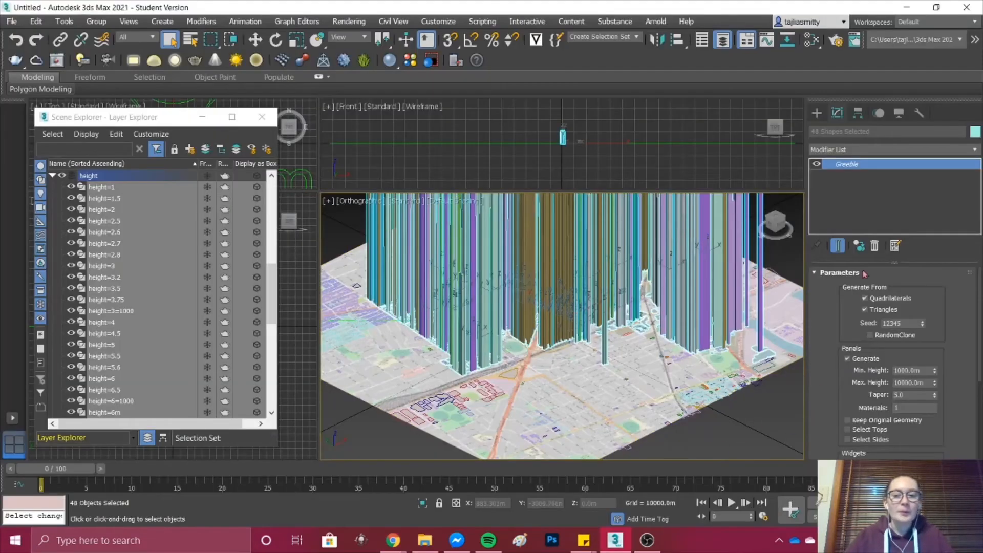
- Give the Greeble parameters more room and set the panels' maximum height to 30 m
drag(919, 260, 925, 175)
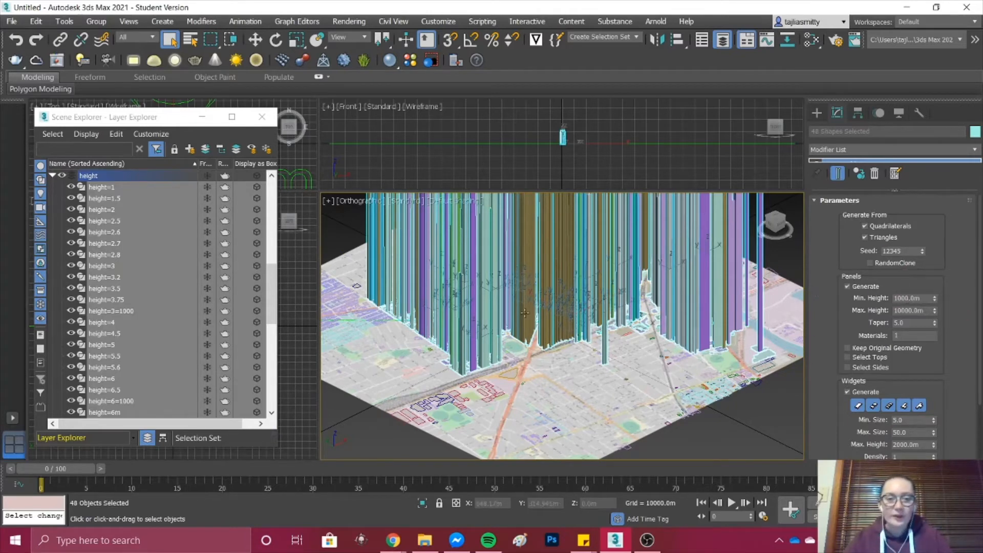
scroll(548, 326, down, 8)
scroll(549, 326, down, 1)
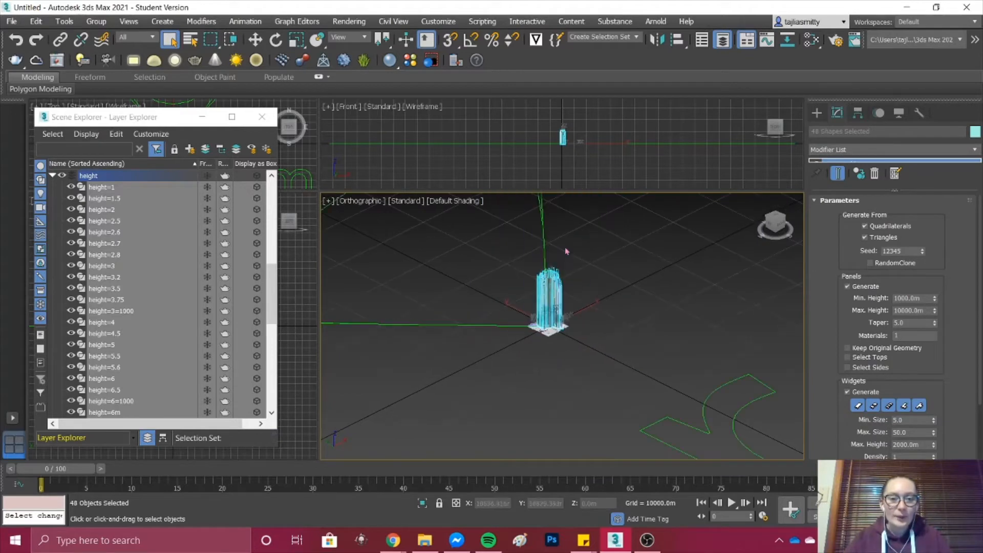
scroll(519, 407, up, 6)
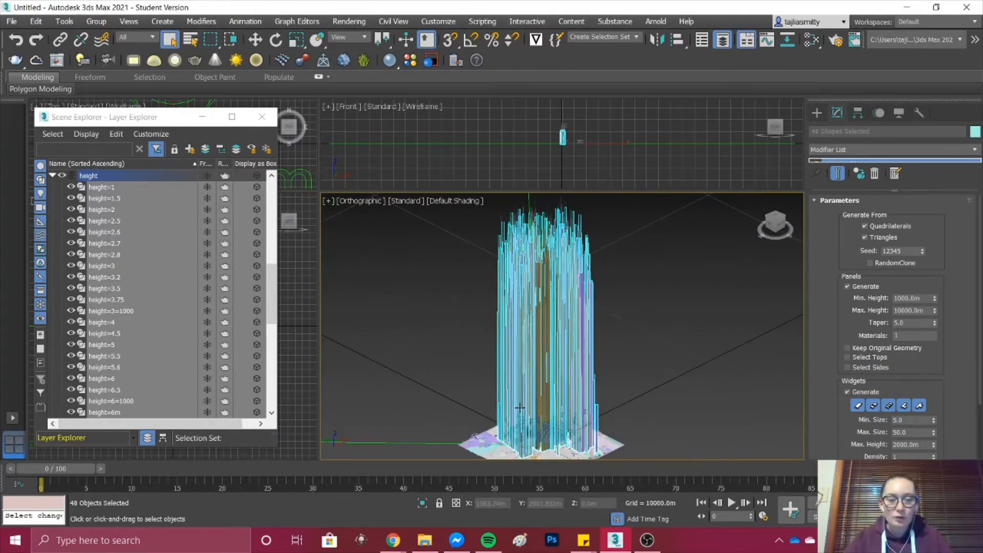
scroll(532, 411, up, 4)
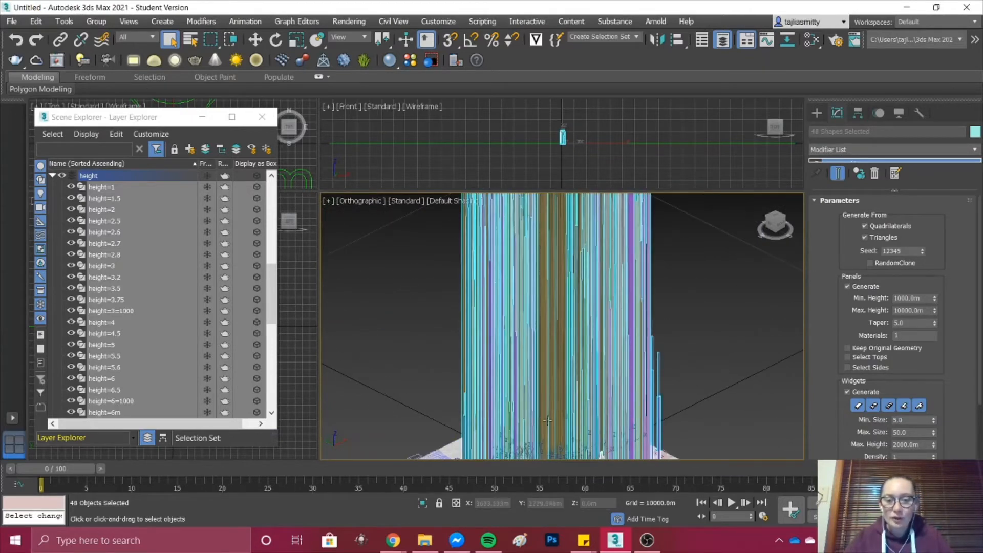
scroll(547, 420, down, 5)
scroll(547, 420, up, 4)
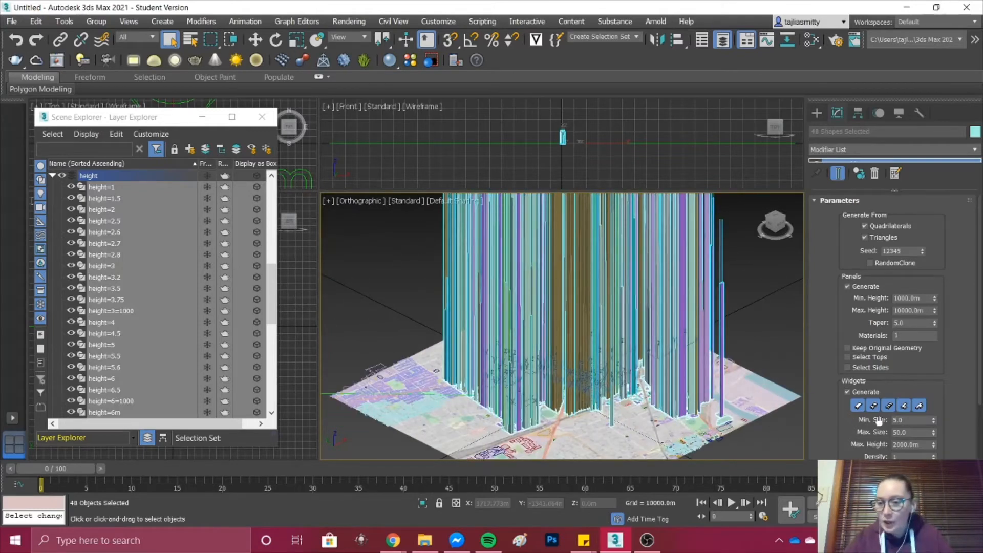
double_click(926, 310)
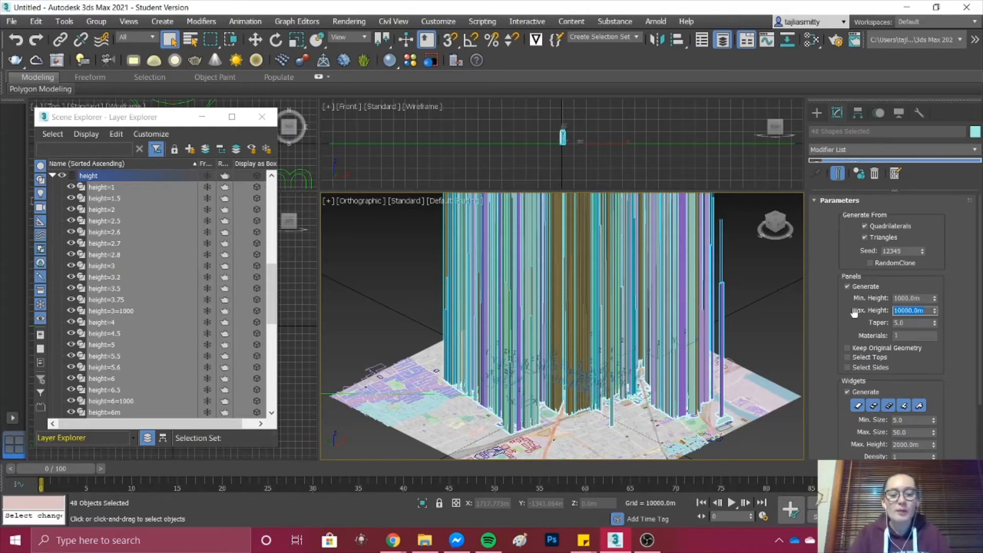
text(30)
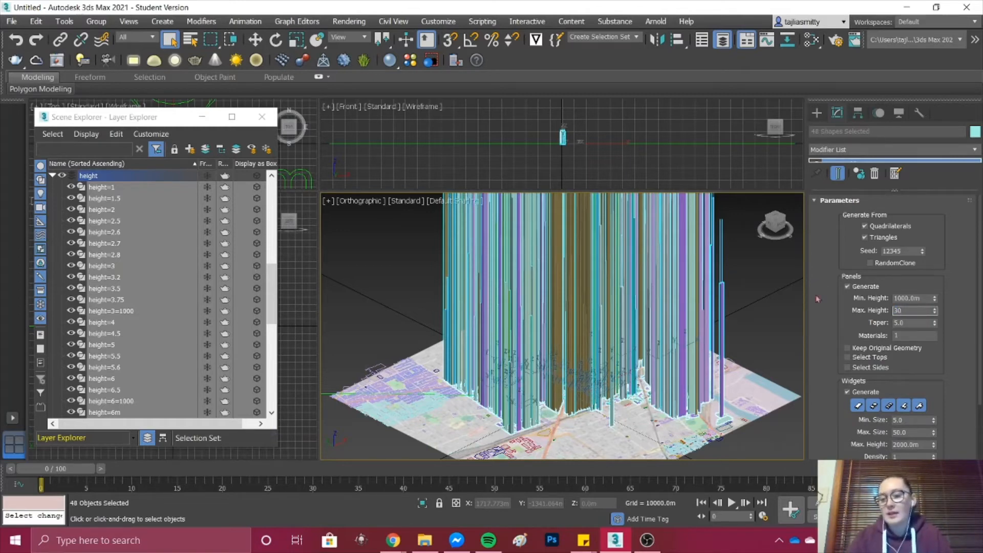
key(Return)
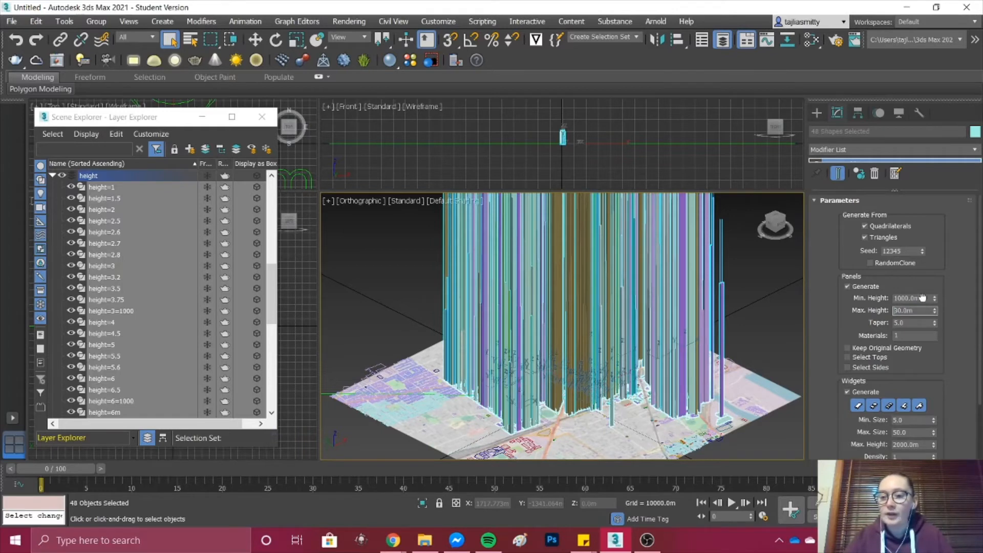
- Set the minimum height of the Greeble panels to 5 m
click(922, 298)
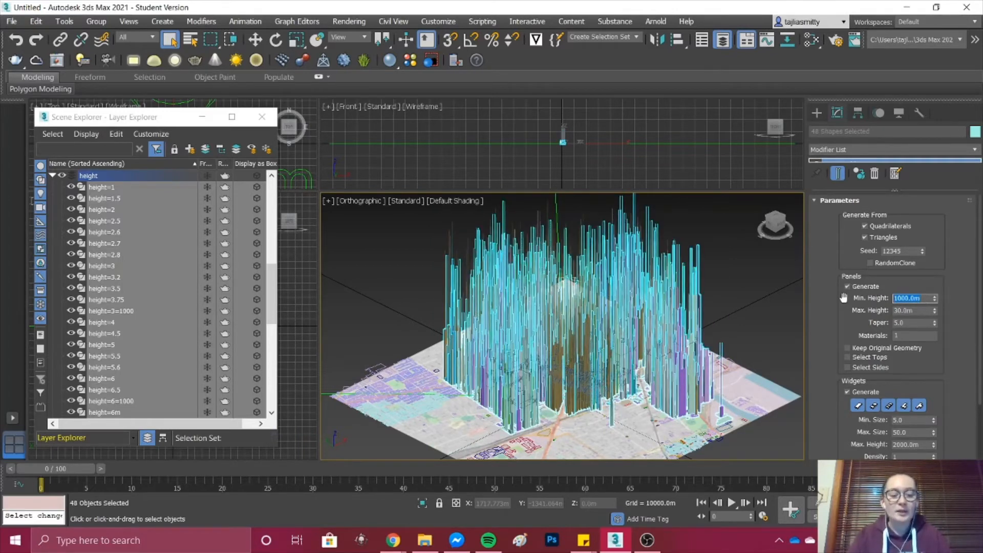
text(5)
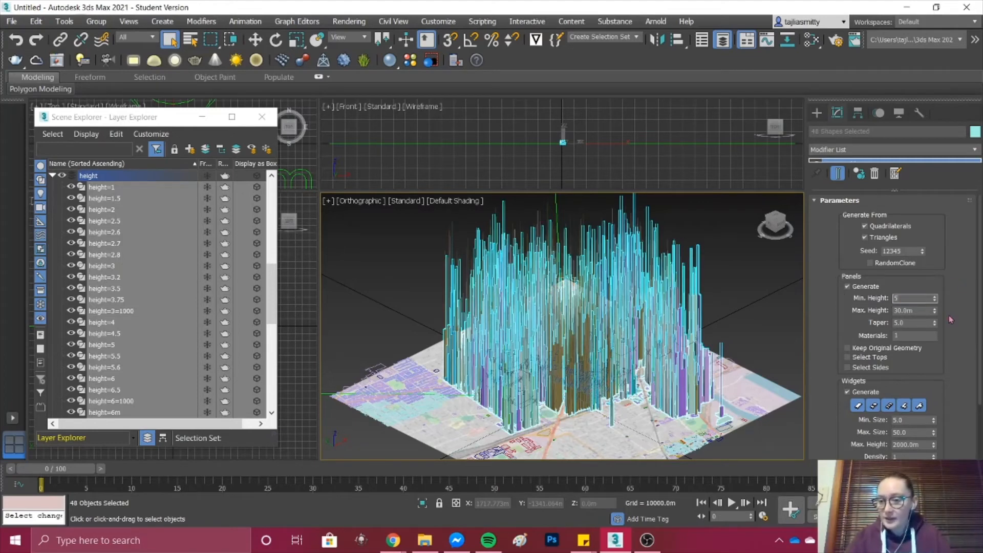
key(Return)
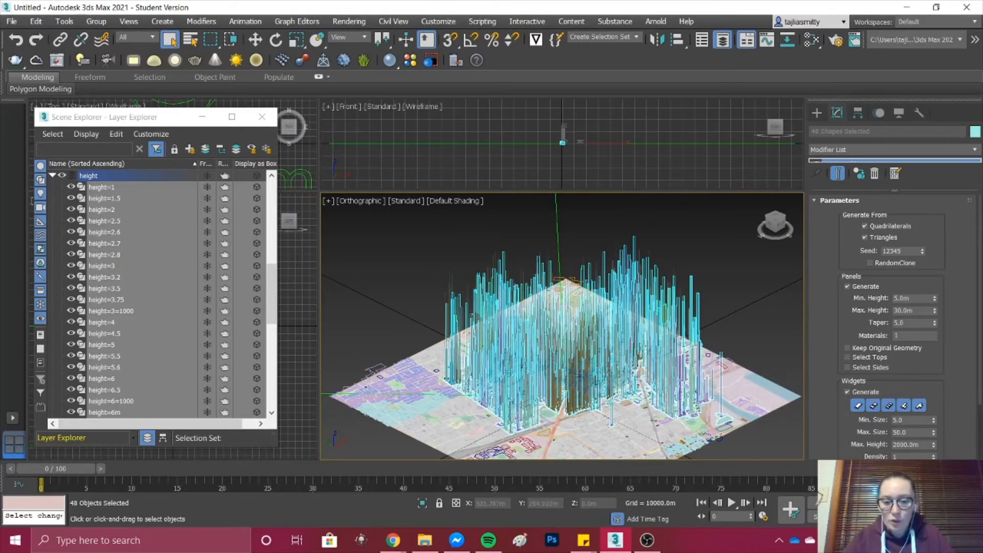
- Set the maximum height of the Greeble widgets to 10 m and inspect the buildings on the map
scroll(944, 351, down, 3)
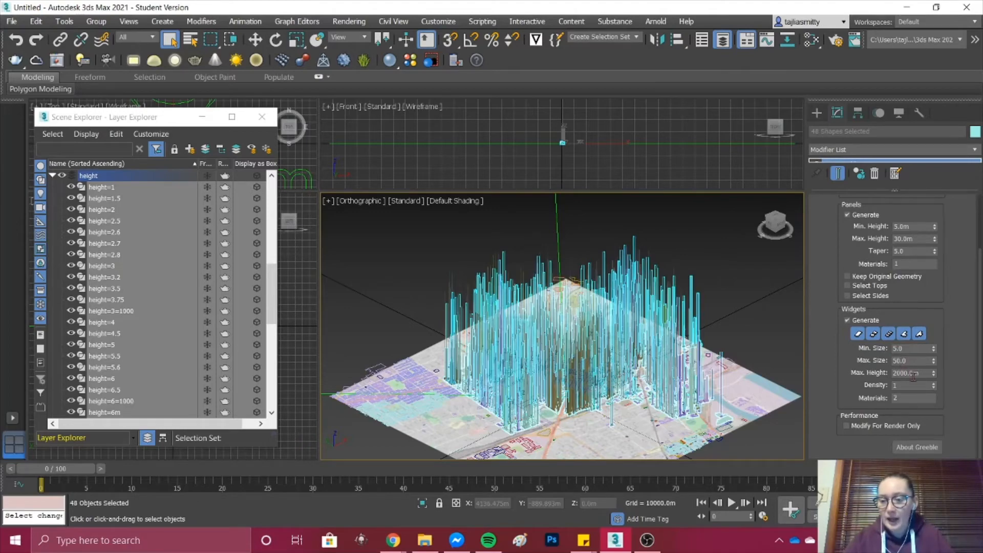
scroll(511, 425, up, 10)
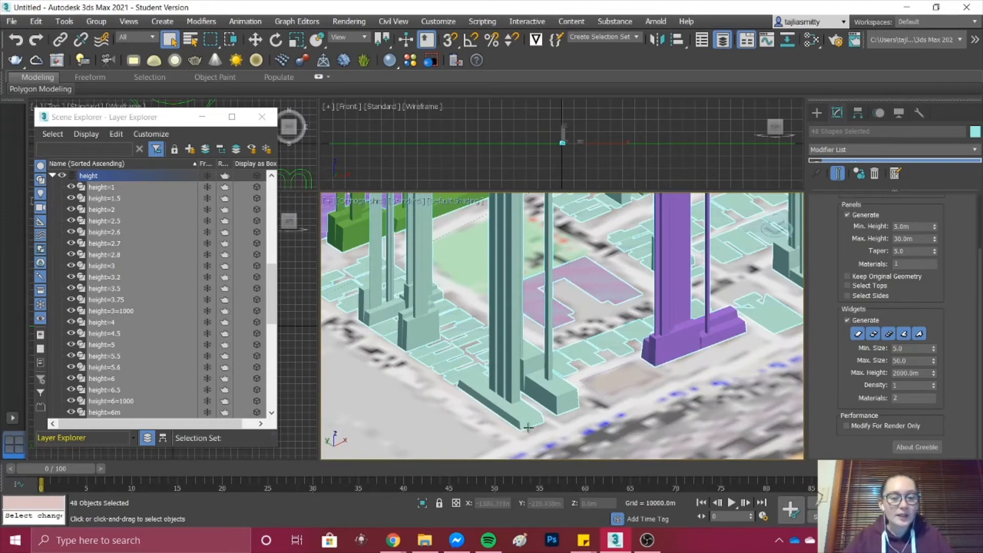
scroll(495, 281, down, 8)
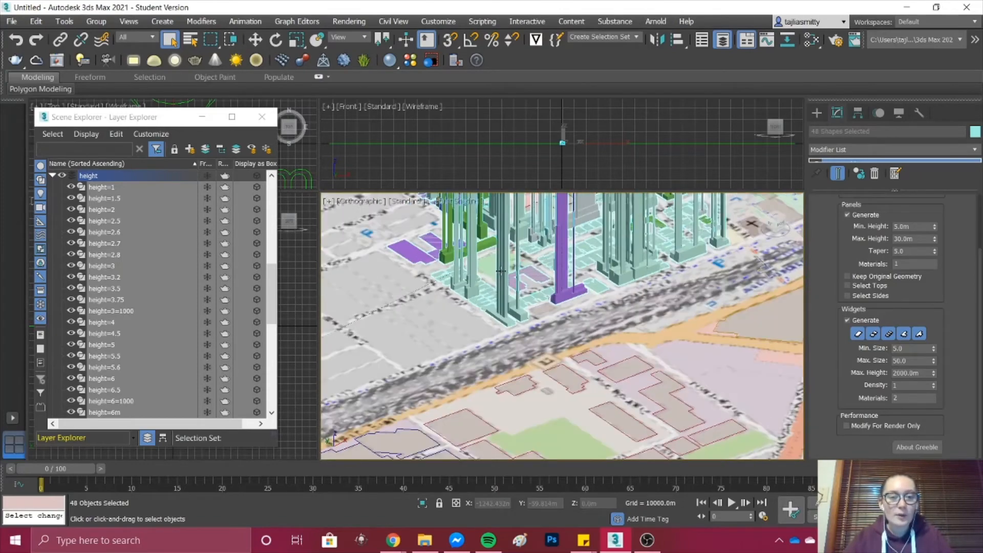
scroll(502, 299, up, 8)
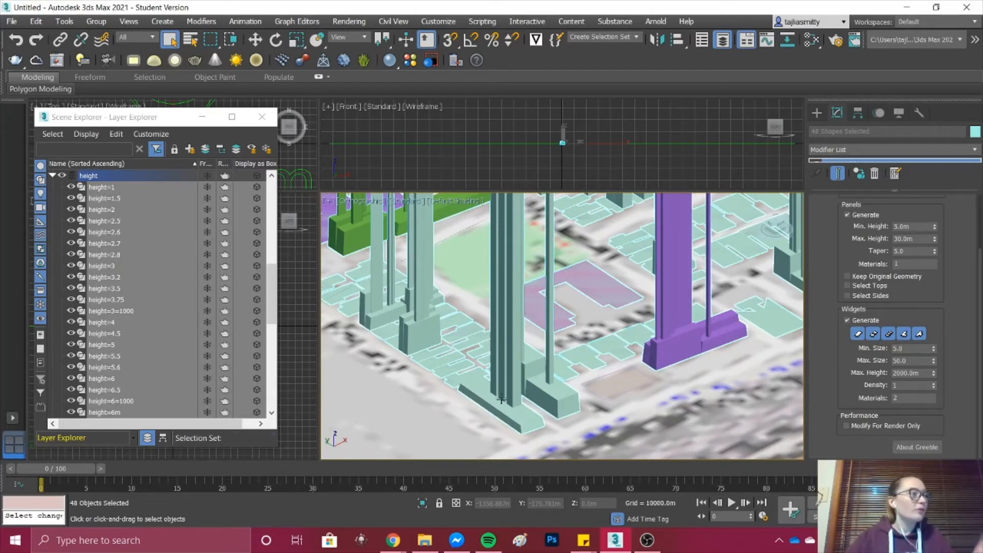
scroll(571, 360, down, 10)
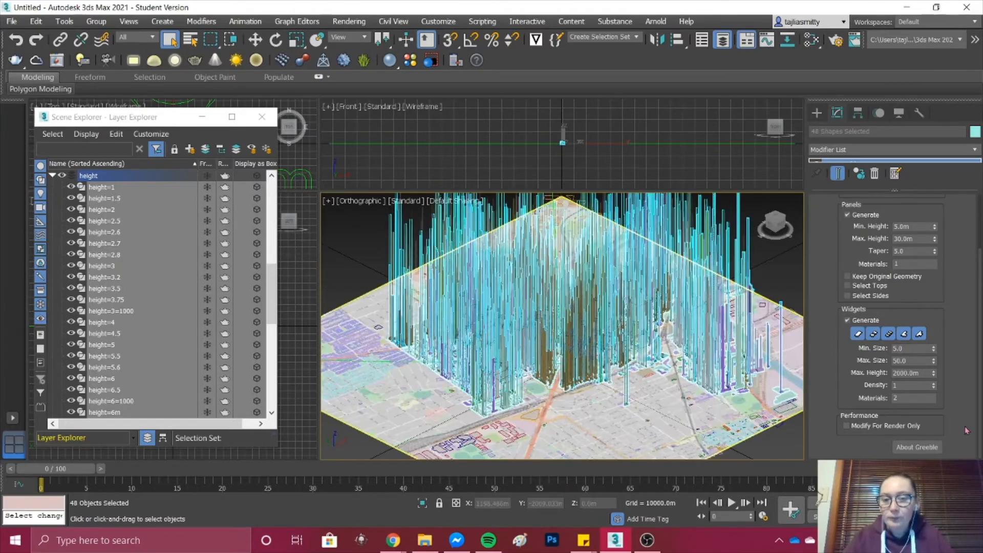
click(922, 372)
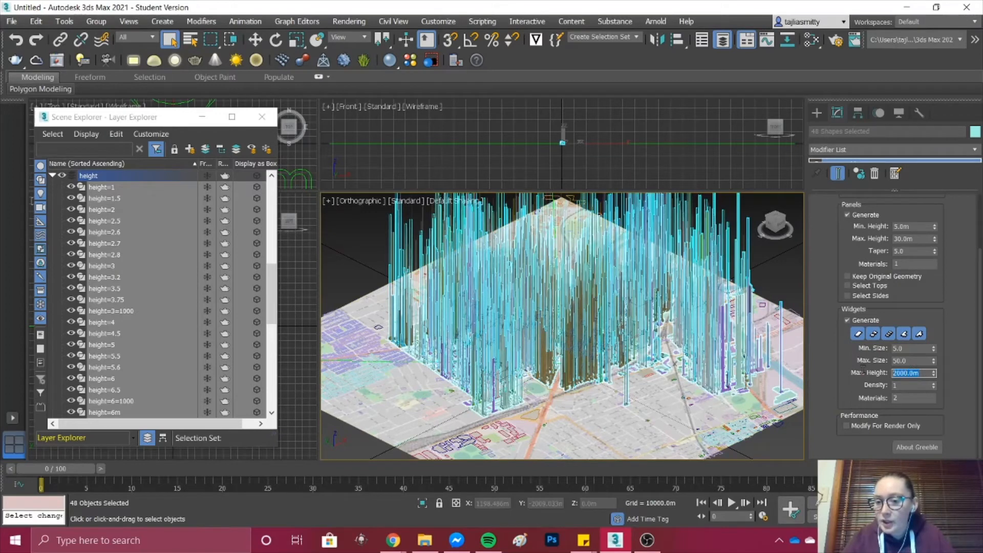
text(10)
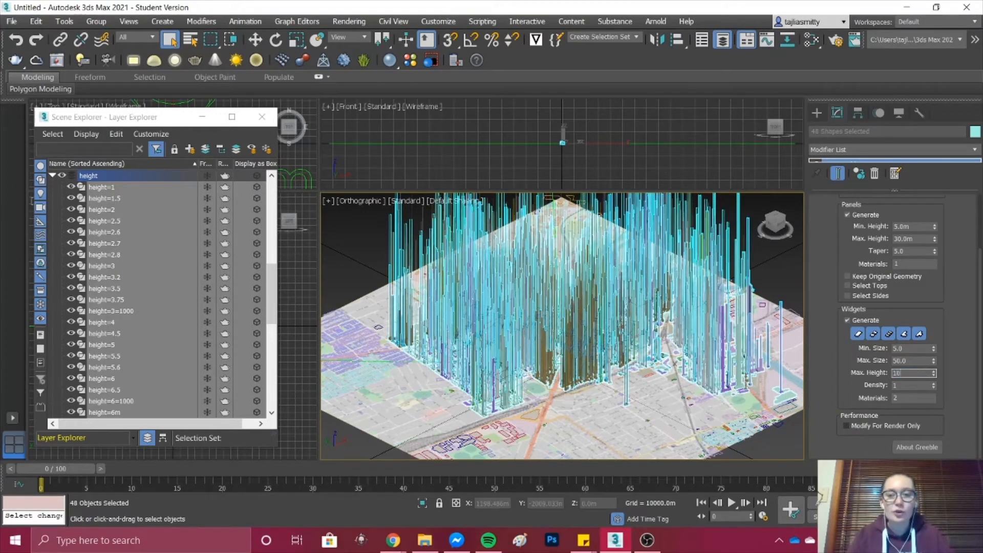
key(Return)
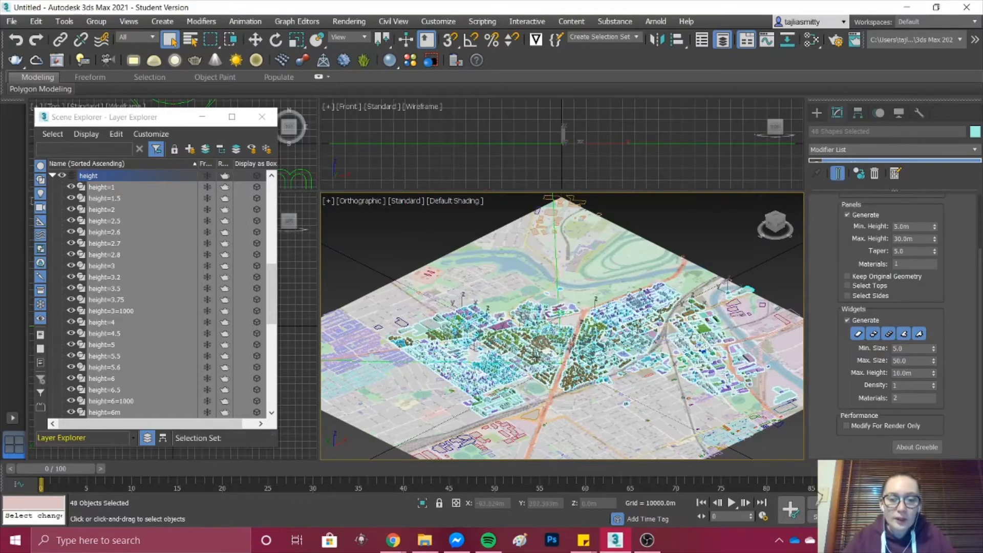
scroll(579, 353, up, 5)
scroll(408, 309, up, 5)
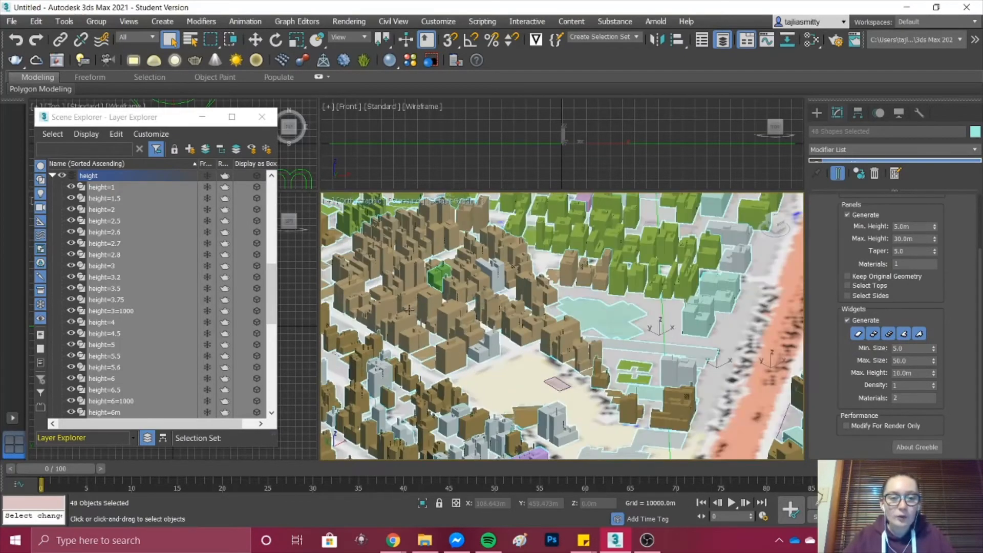
scroll(408, 309, down, 8)
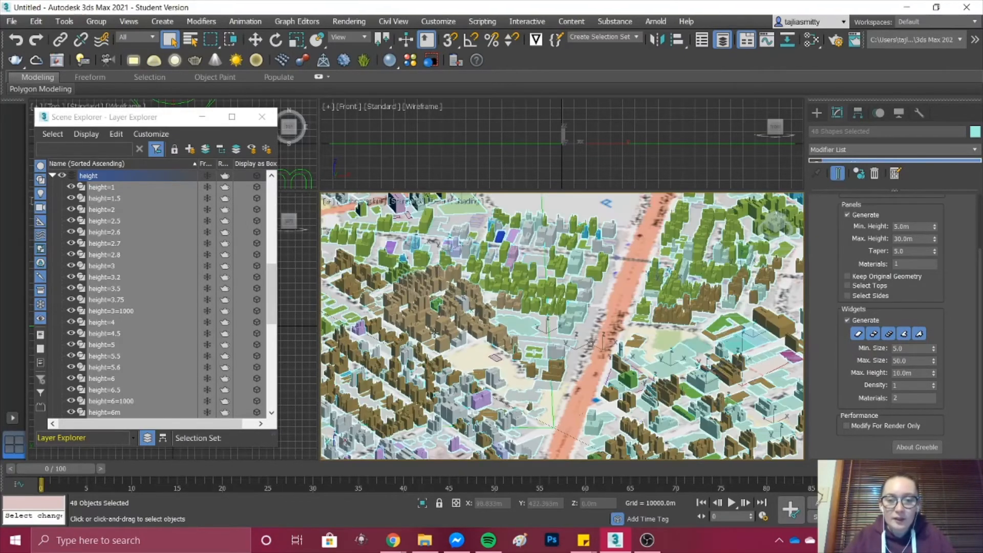
- Examine the greebled buildings up close and across the whole map, checking the rooftop widgets in several streets
scroll(478, 343, up, 8)
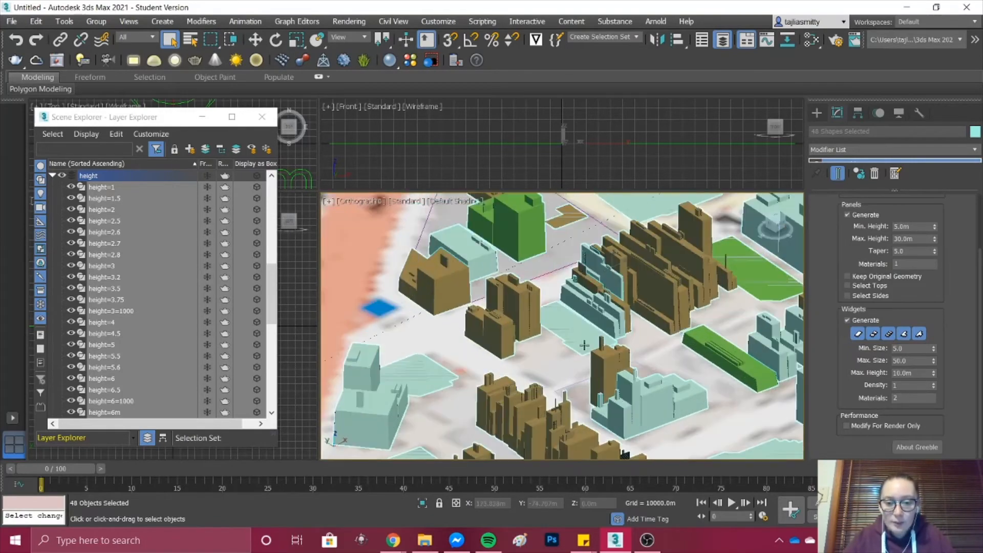
scroll(514, 404, up, 3)
scroll(512, 400, down, 8)
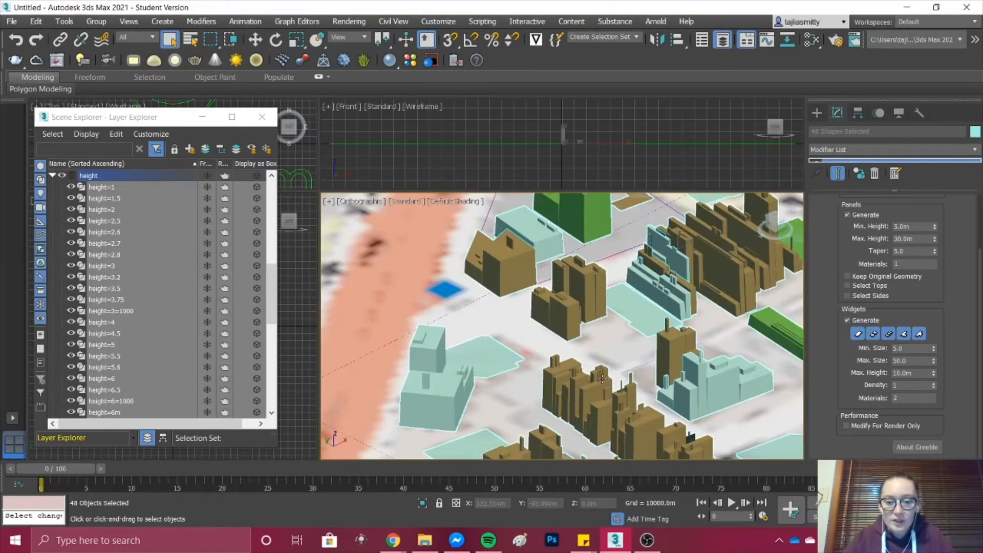
scroll(510, 398, up, 5)
scroll(513, 347, down, 10)
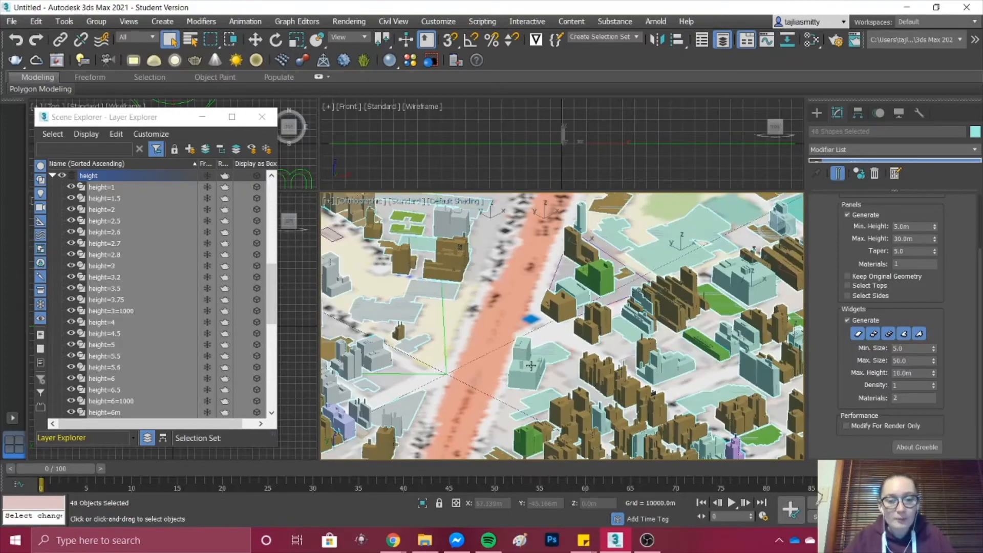
scroll(449, 359, up, 7)
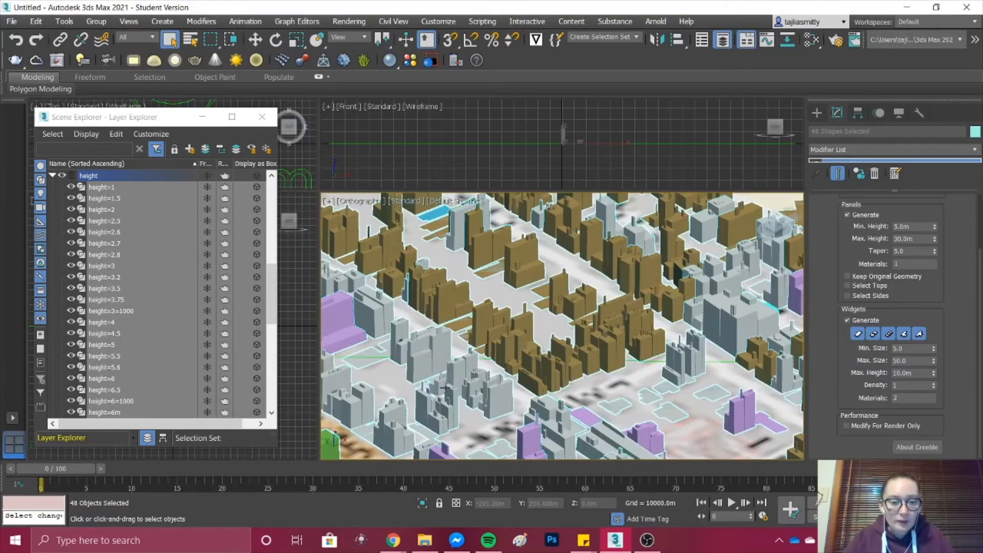
scroll(449, 359, down, 10)
scroll(446, 356, up, 4)
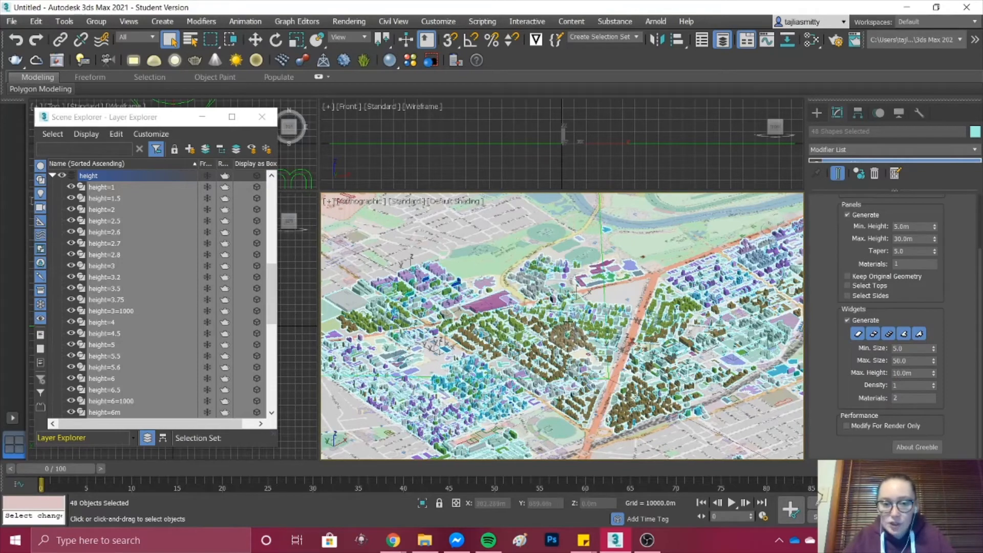
scroll(487, 342, up, 6)
scroll(482, 342, up, 5)
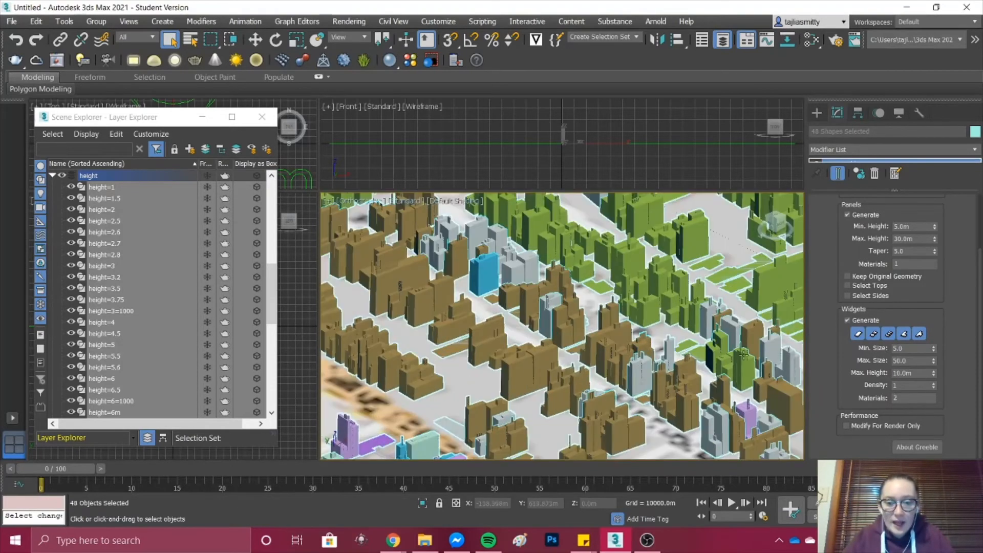
- Set the Greeble widgets' minimum size to 10 and maximum size to 30, and check the rooftops
double_click(909, 348)
text(10)
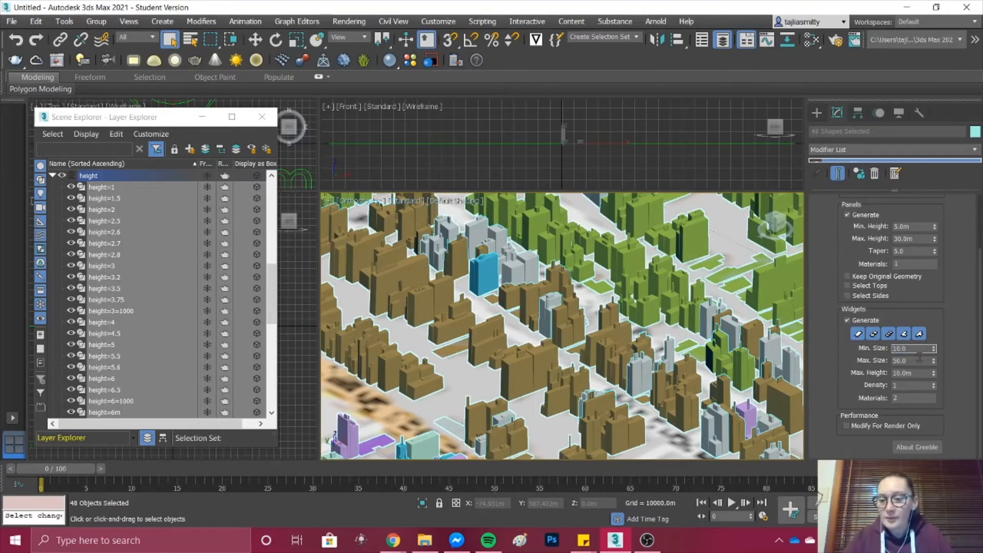
double_click(918, 360)
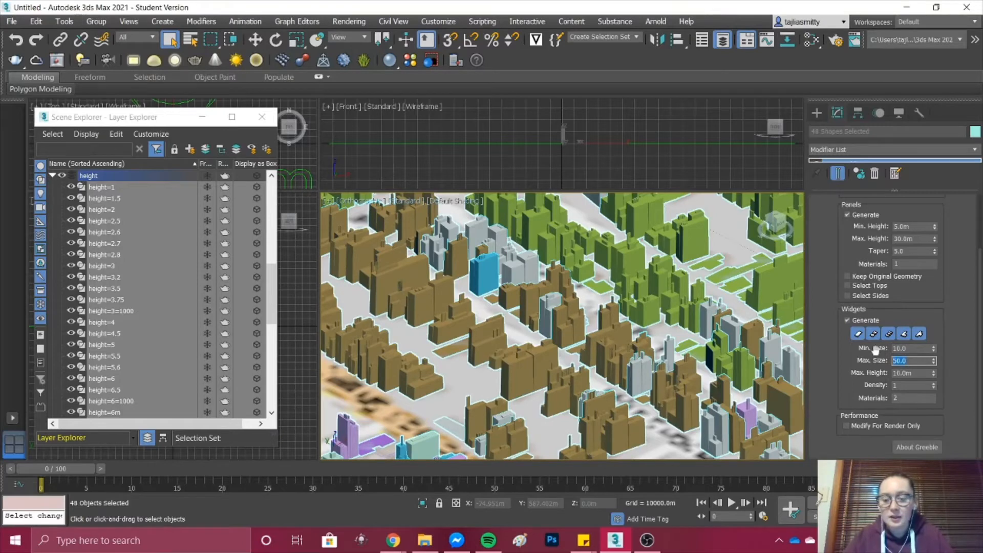
text(30)
key(Return)
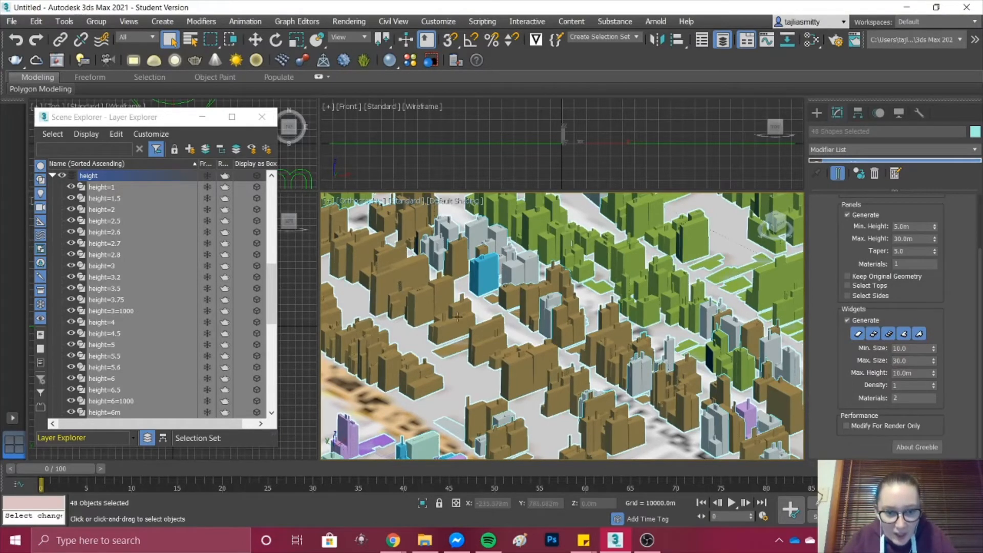
scroll(527, 361, up, 5)
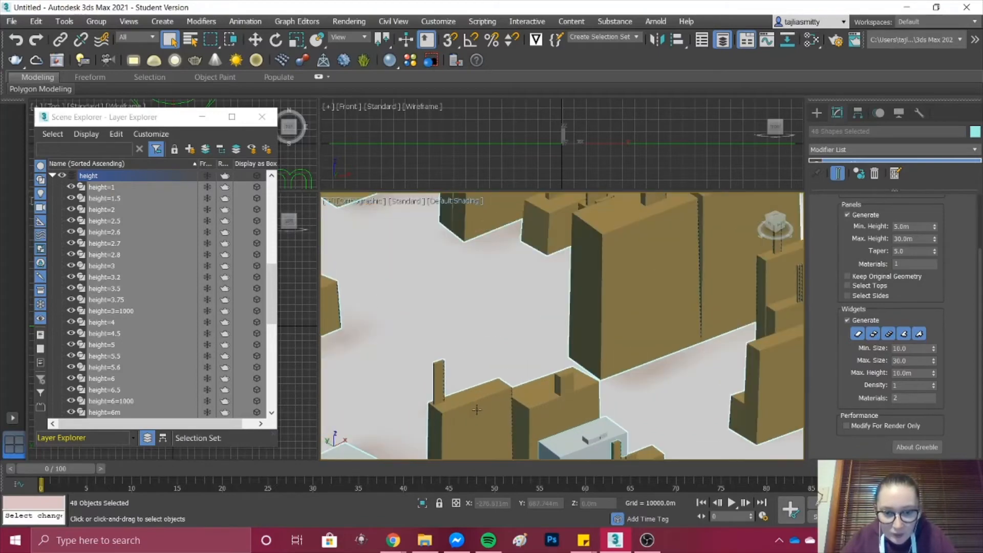
scroll(476, 409, down, 5)
scroll(479, 410, up, 8)
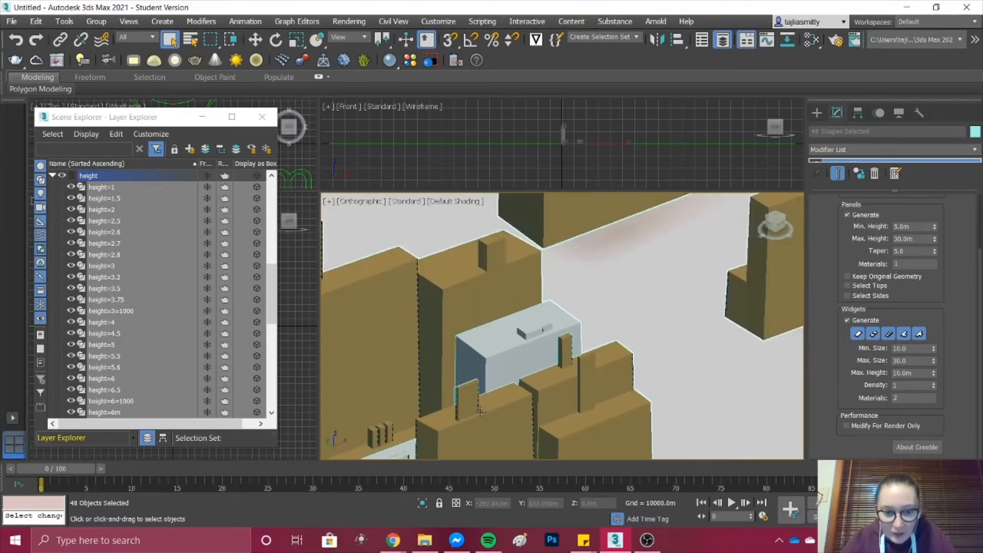
scroll(481, 411, down, 6)
scroll(499, 307, up, 5)
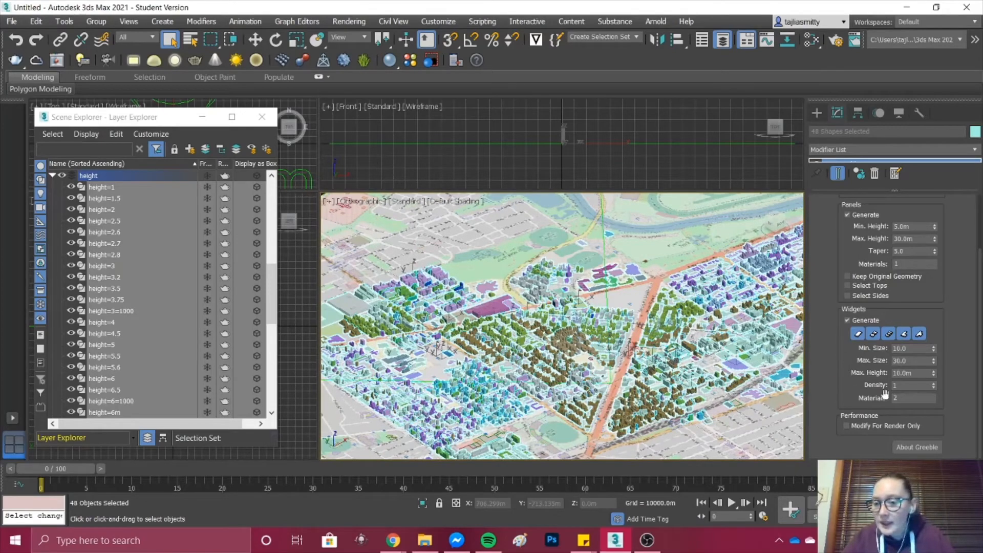
- Set the density of the Greeble widgets to 5 and check the rooftop detail on the buildings
scroll(763, 426, up, 10)
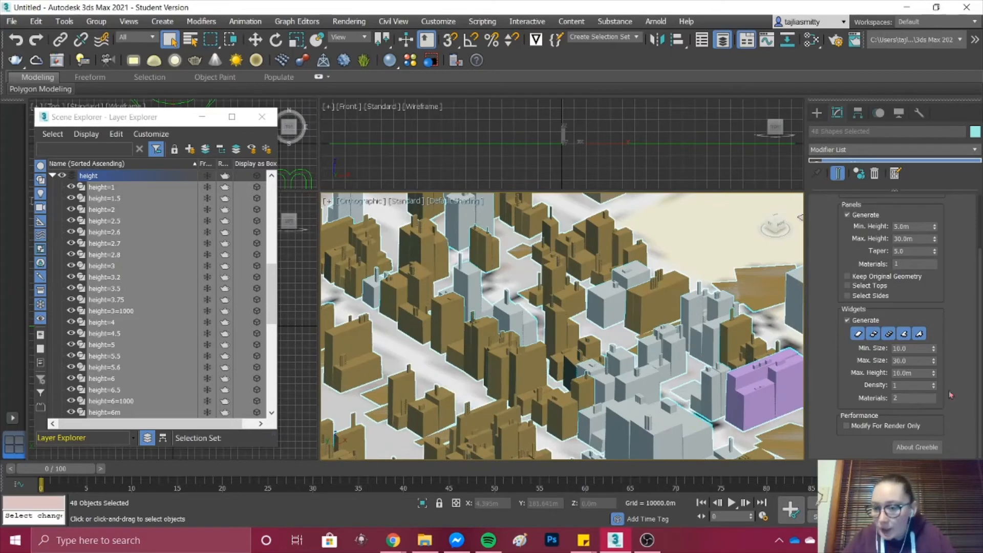
double_click(918, 385)
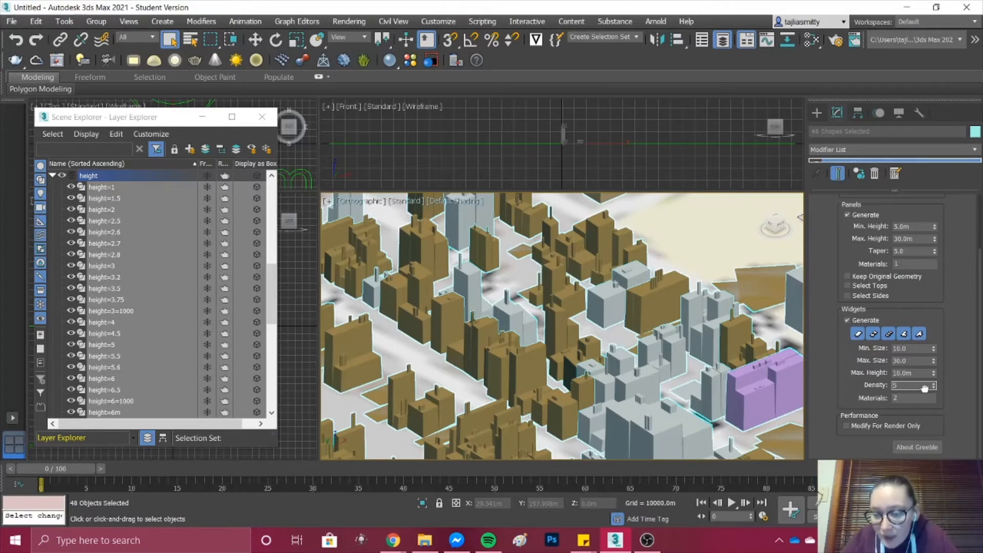
key(Return)
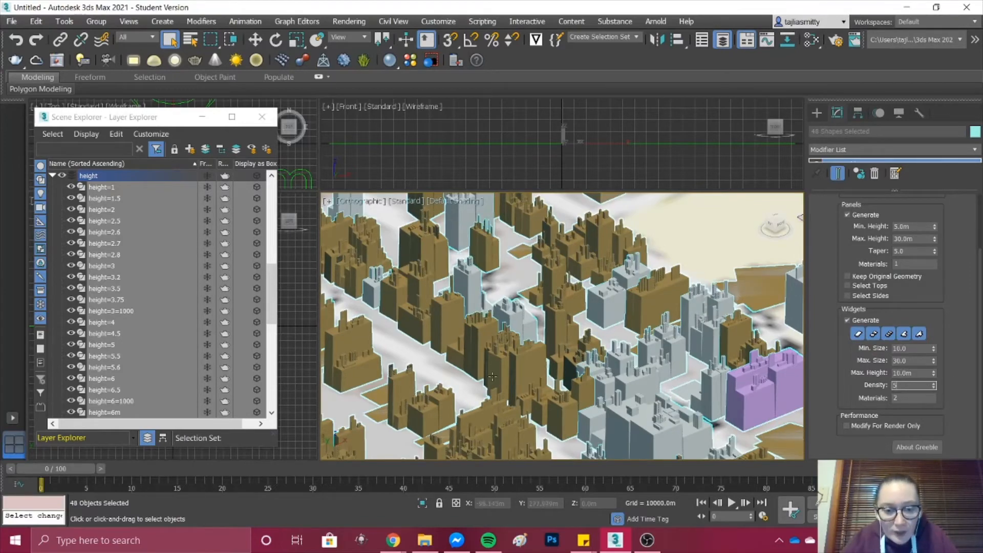
scroll(448, 348, up, 6)
scroll(449, 349, down, 5)
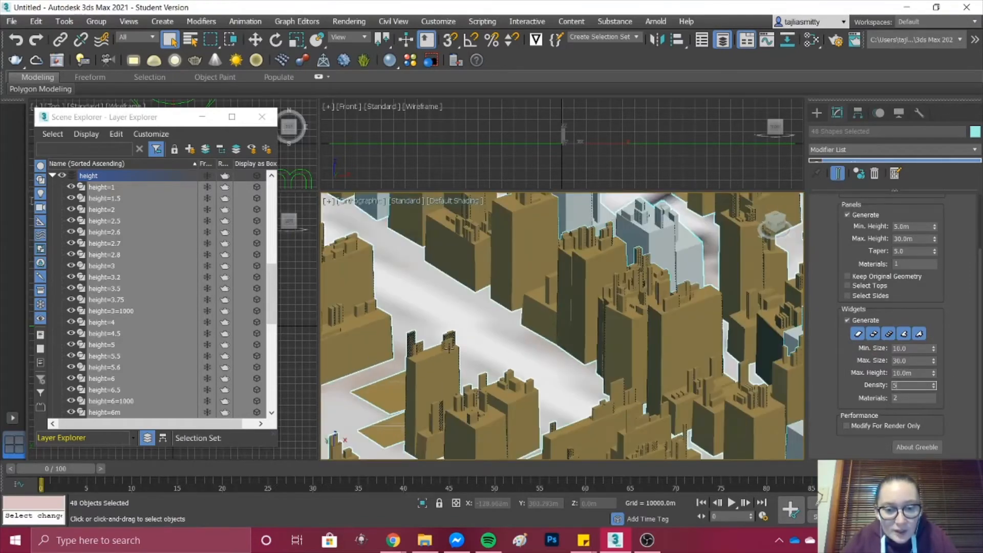
scroll(391, 365, up, 6)
scroll(391, 365, down, 8)
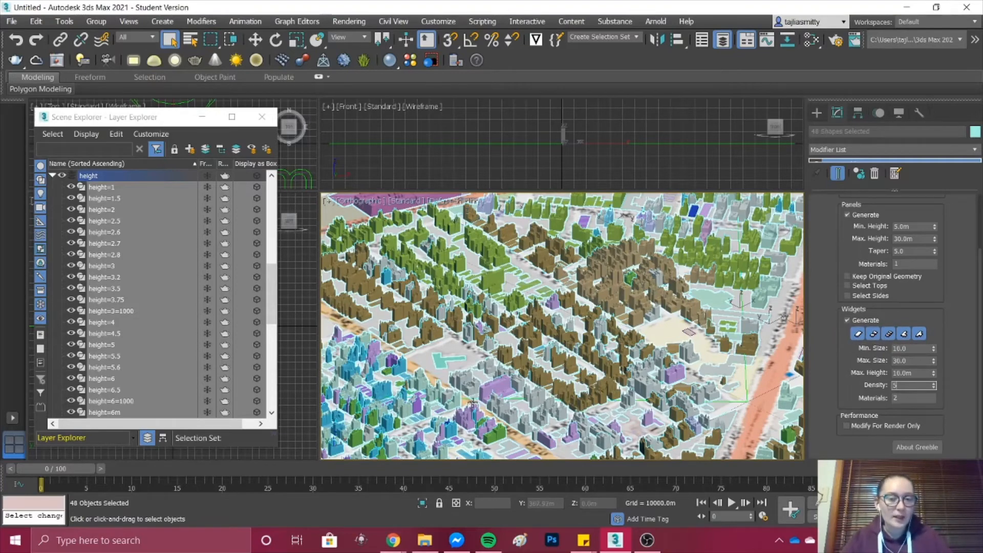
scroll(472, 403, up, 5)
scroll(438, 344, up, 5)
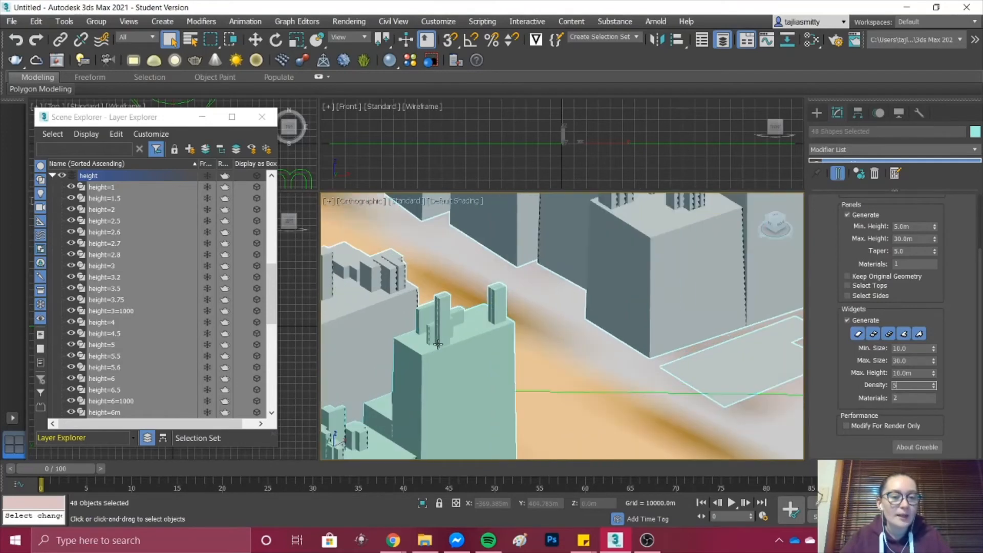
scroll(456, 331, up, 3)
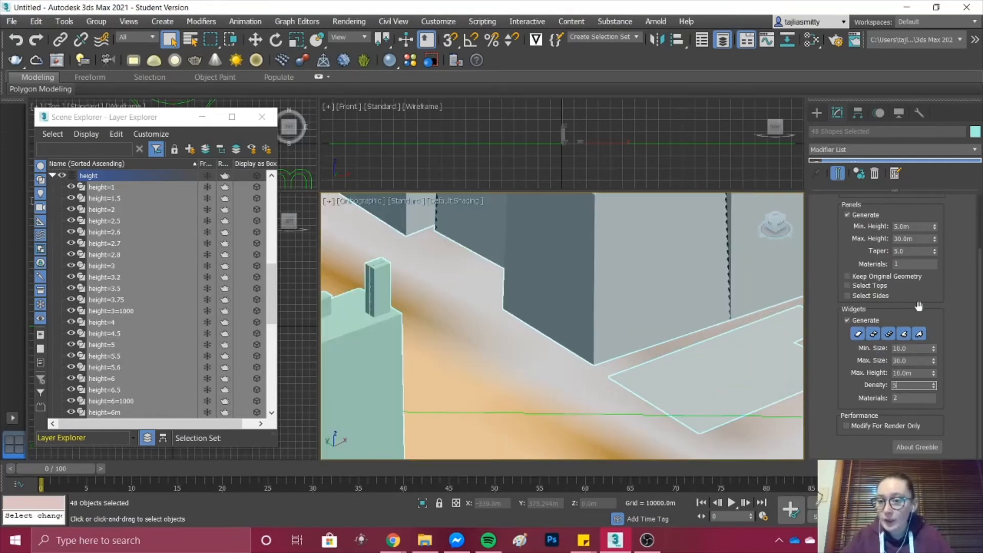
scroll(501, 316, down, 8)
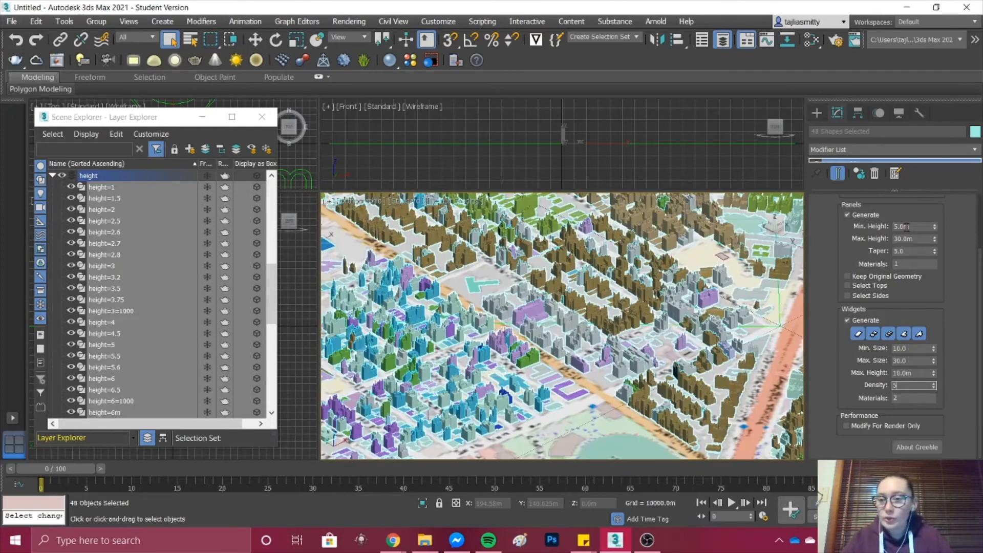
- Set the Greeble seed to 12348 to vary the buildings, and check them on the map
scroll(947, 240, up, 3)
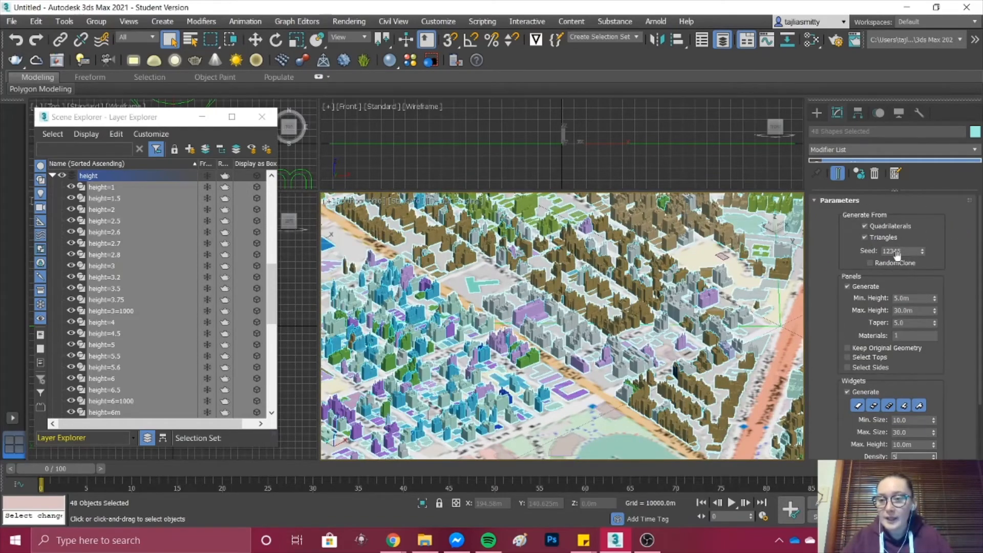
scroll(466, 353, up, 8)
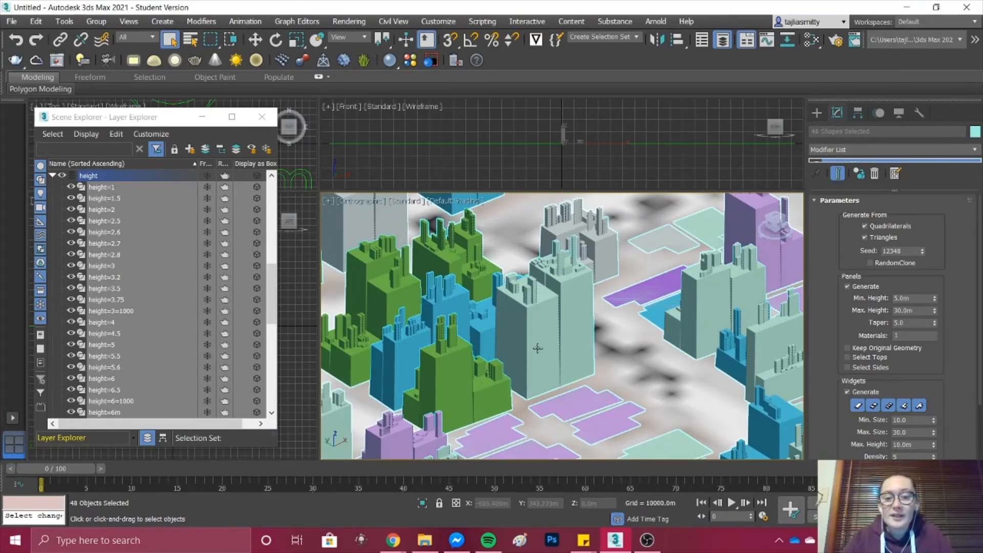
scroll(581, 335, down, 8)
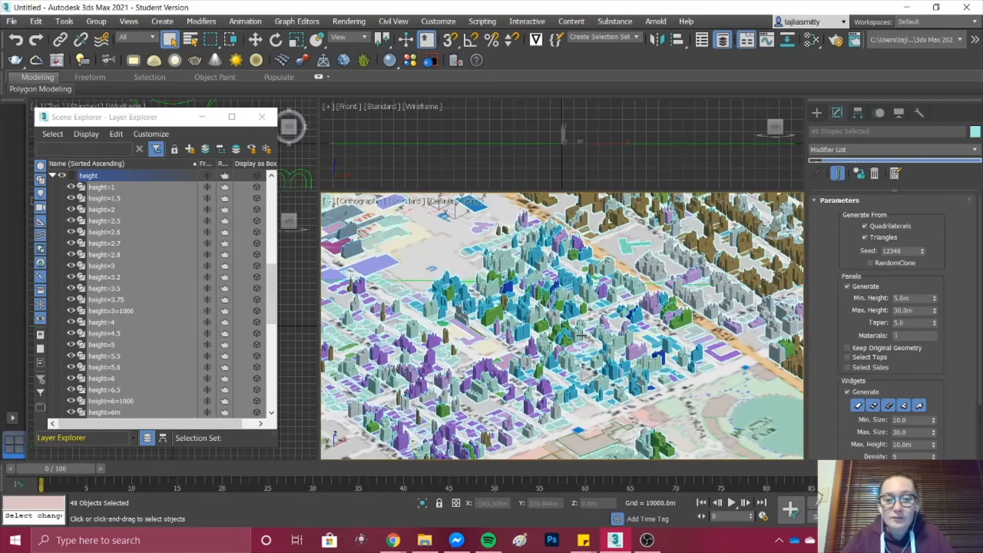
- Examine the varied building heights and rooftop details in different neighbourhoods of the map
scroll(397, 352, up, 10)
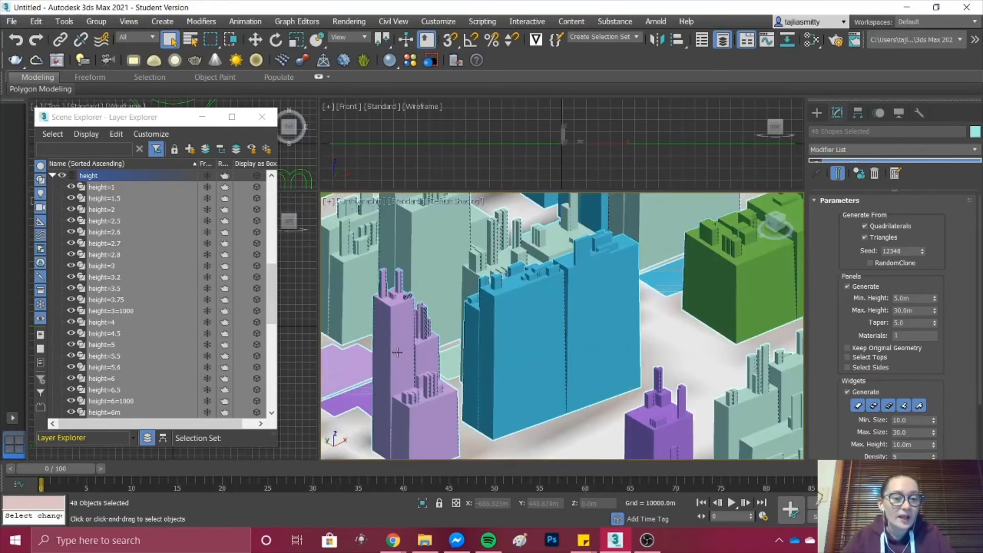
scroll(397, 352, up, 5)
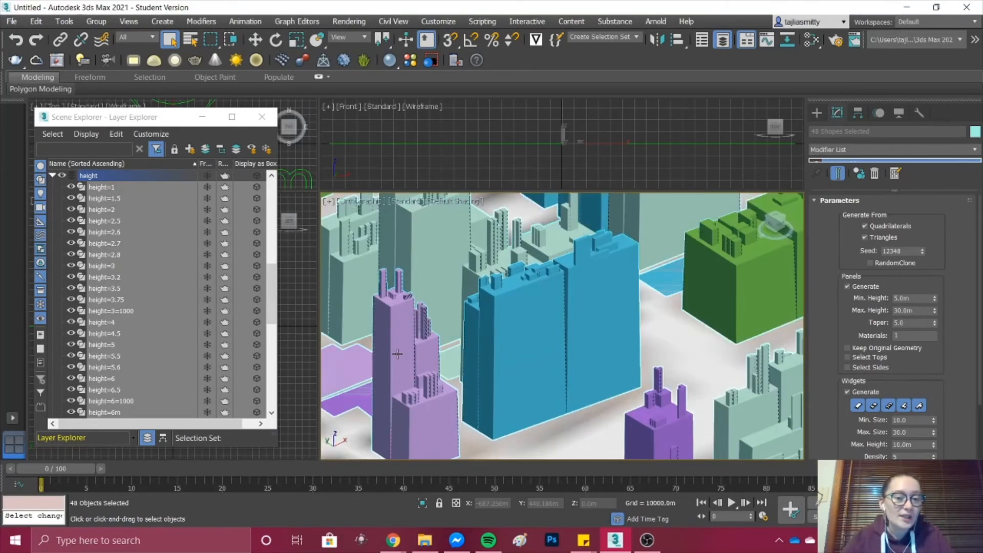
scroll(397, 353, down, 10)
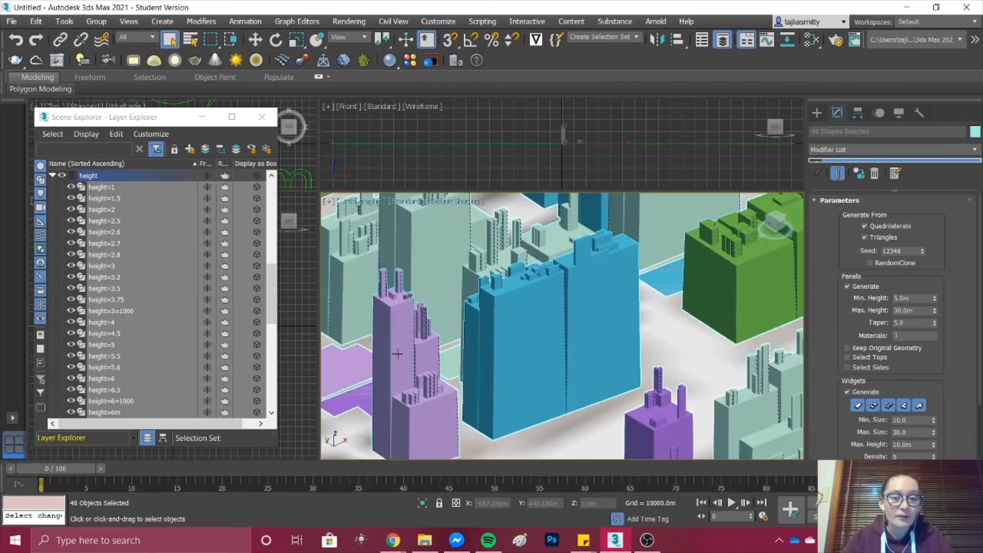
scroll(398, 355, down, 8)
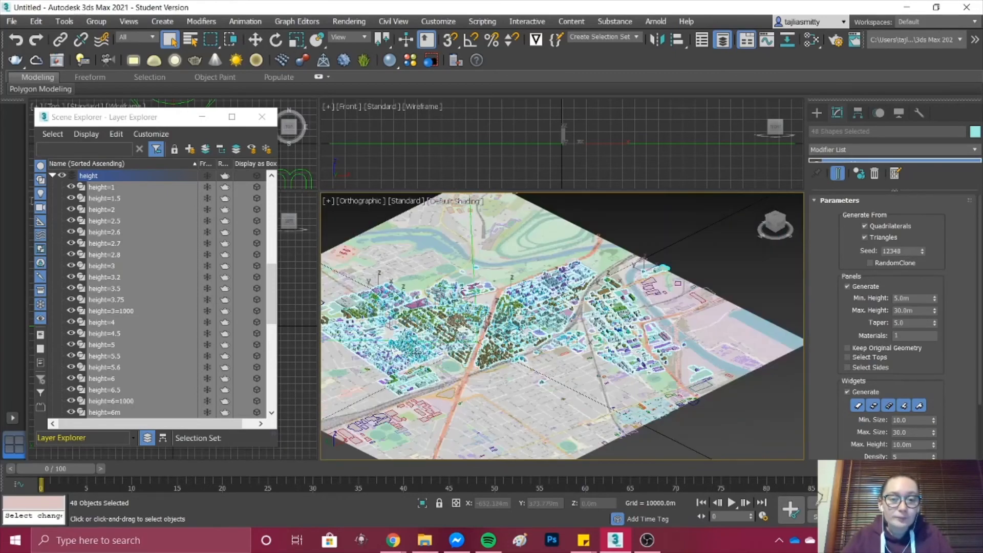
scroll(375, 316, up, 6)
scroll(359, 276, up, 8)
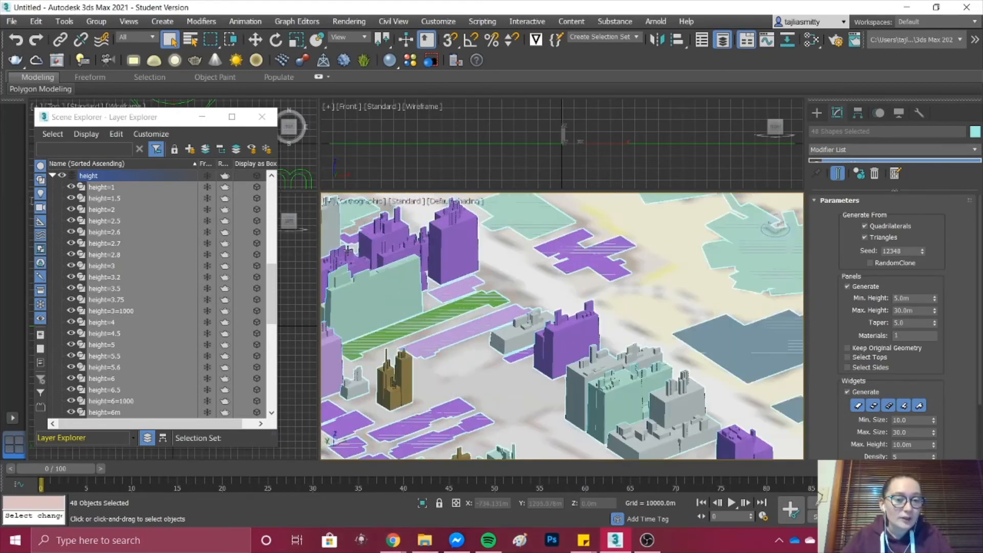
scroll(352, 261, down, 8)
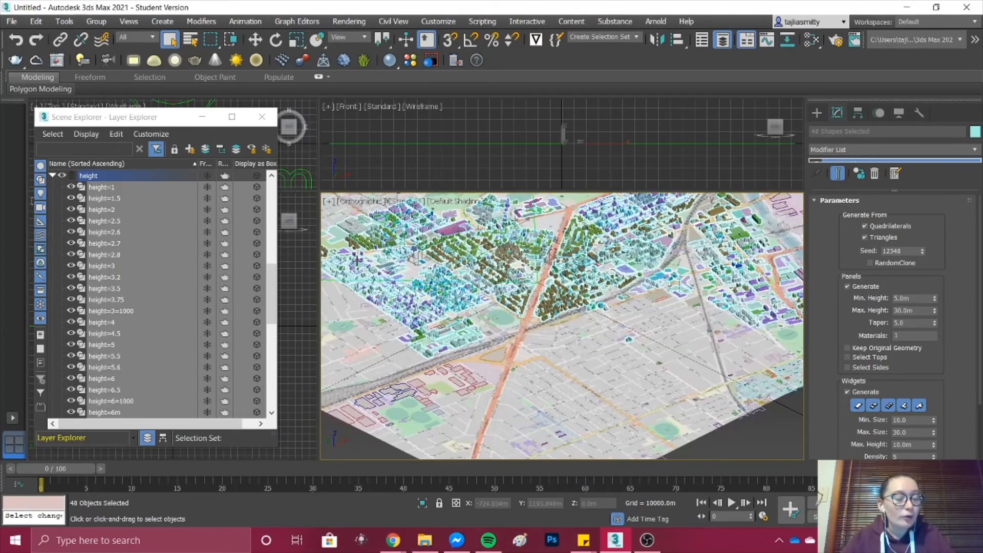
scroll(365, 230, up, 10)
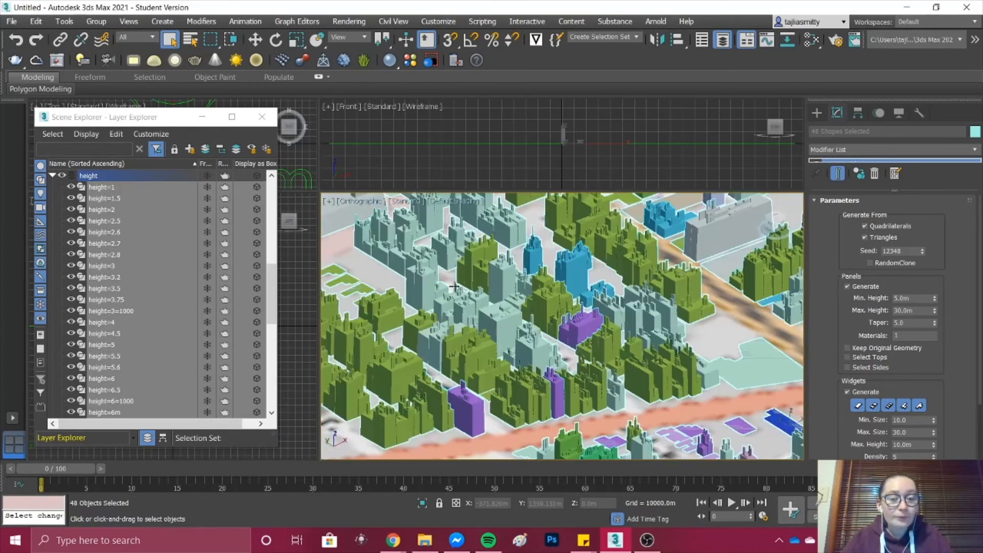
- Deselect the buildings and create a box about 1030 m long, 1276 m wide and 1261 m high in the empty space beside the map
scroll(455, 286, down, 12)
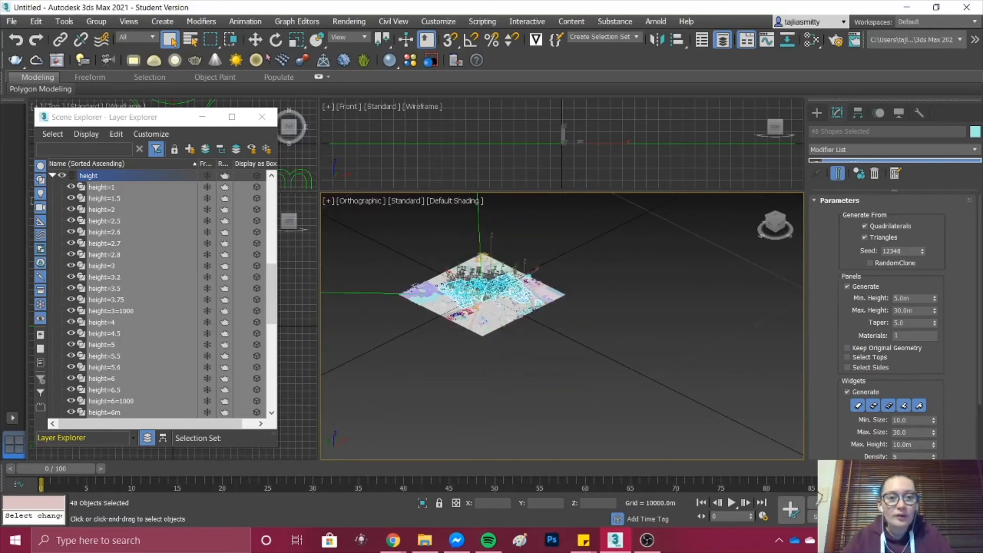
click(169, 39)
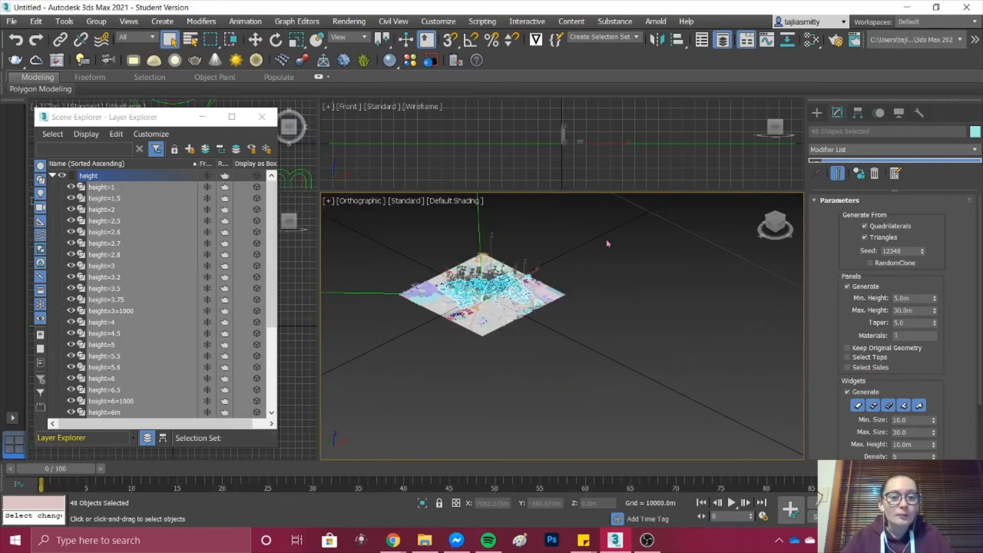
click(719, 294)
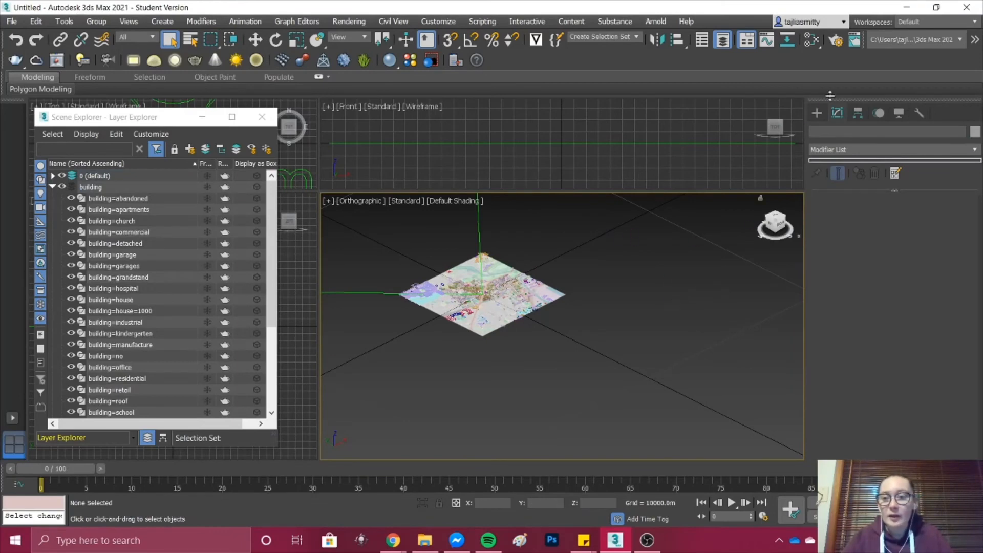
click(817, 113)
click(866, 186)
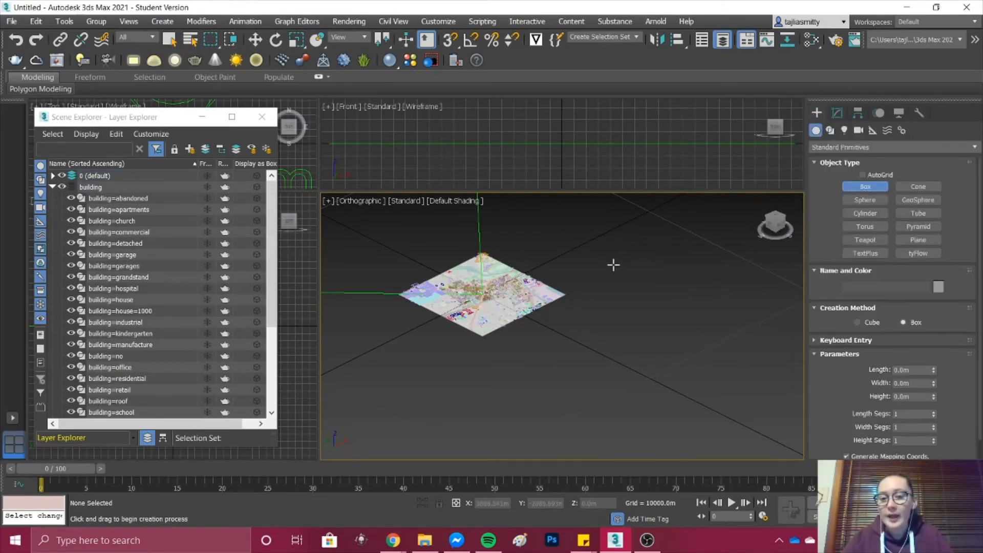
drag(615, 266, 655, 265)
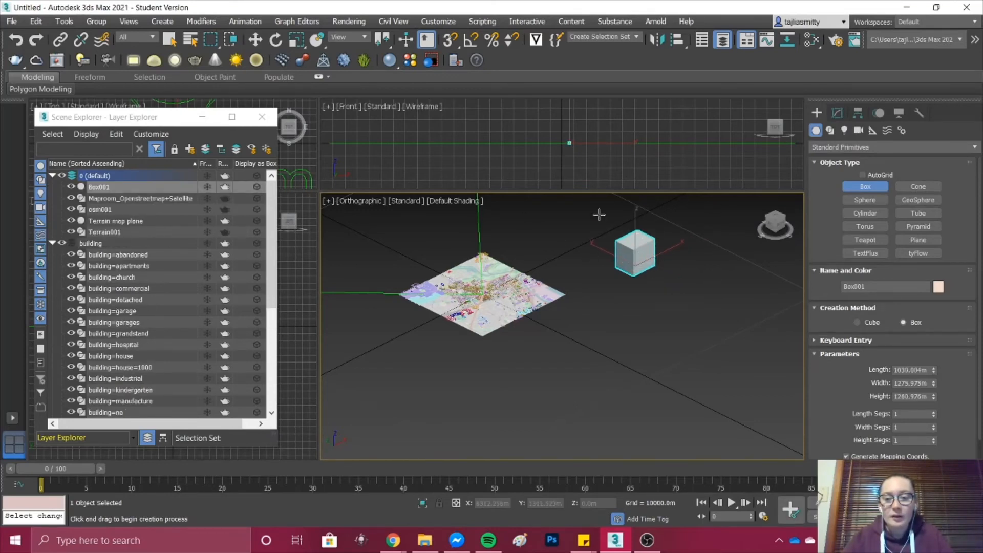
- Apply a Greeble modifier to the box beside the map and check its overall shape
click(837, 113)
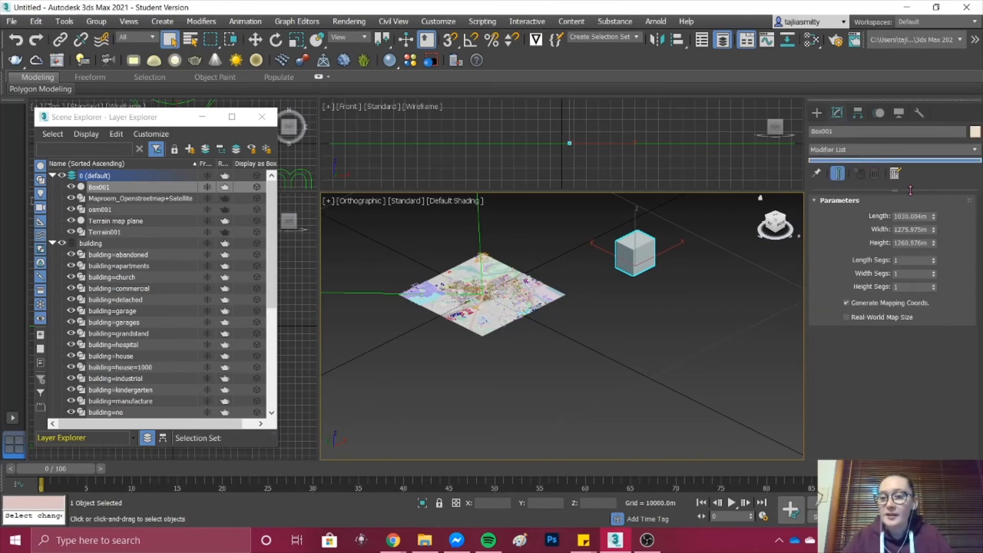
click(863, 150)
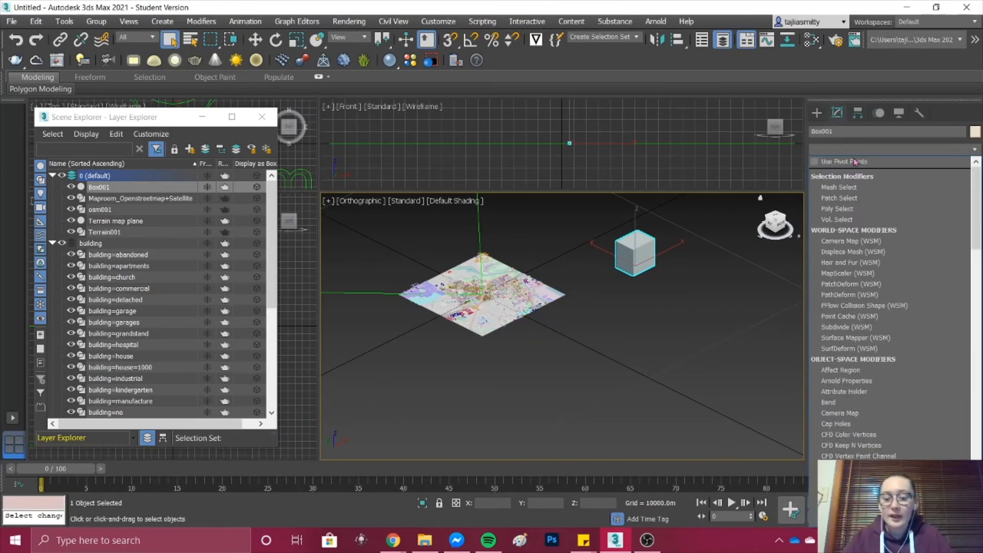
key(g)
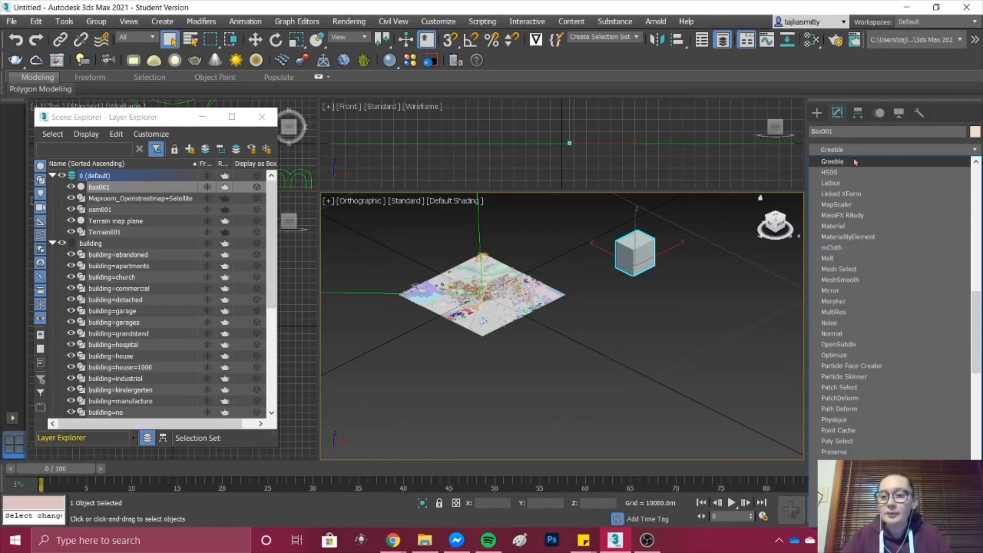
click(854, 162)
scroll(640, 271, down, 4)
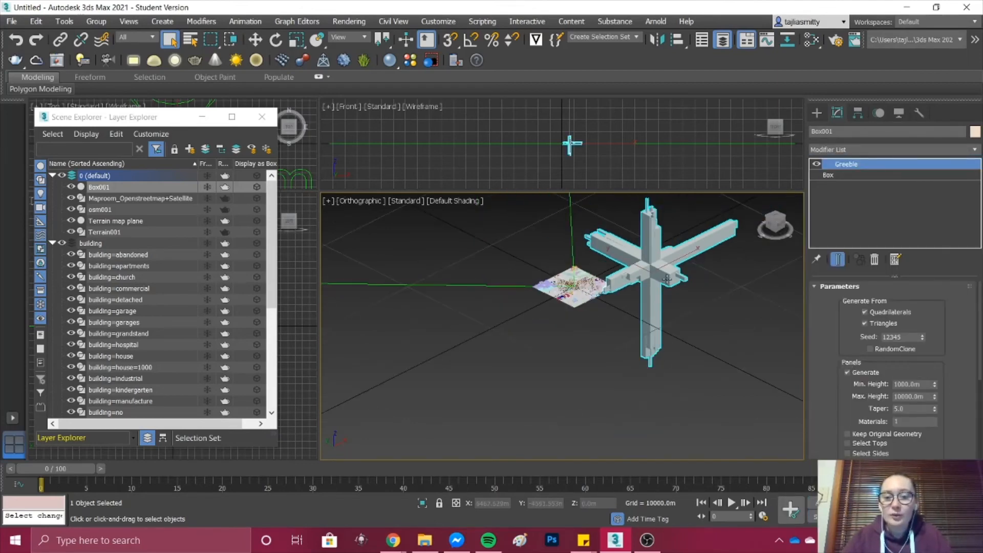
scroll(660, 264, up, 4)
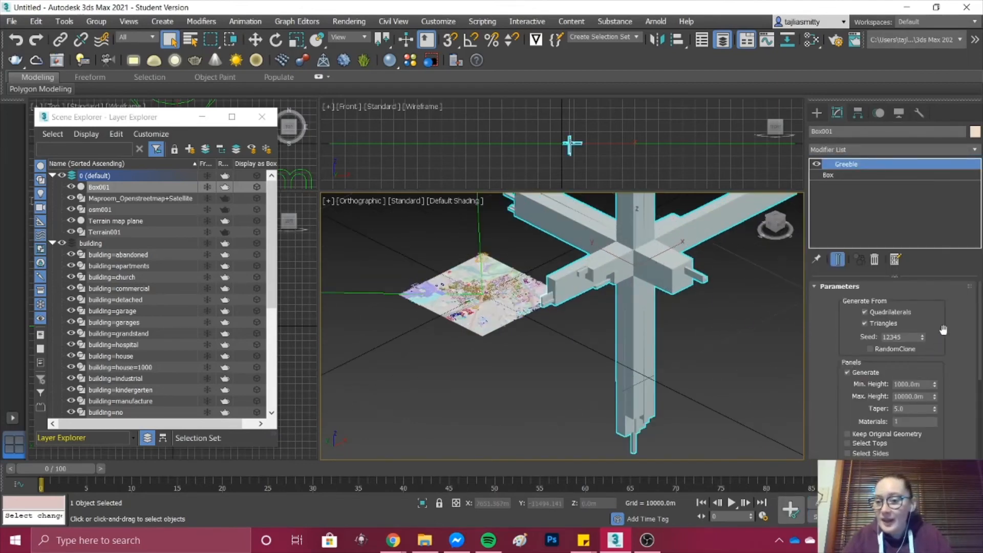
- Set the Greeble panels' minimum height to 10 m and maximum height to 50 m on the box
scroll(944, 328, down, 3)
double_click(919, 337)
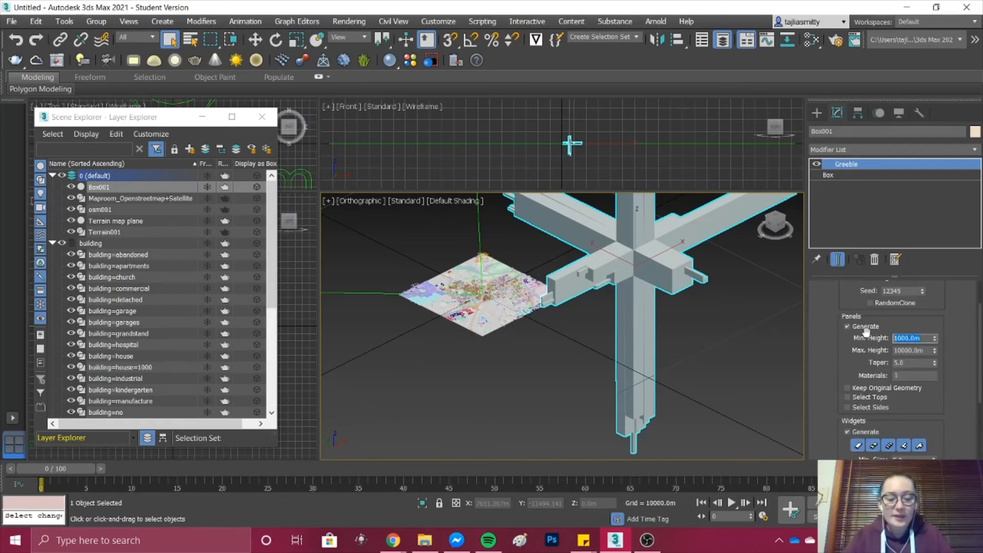
text(10)
double_click(924, 351)
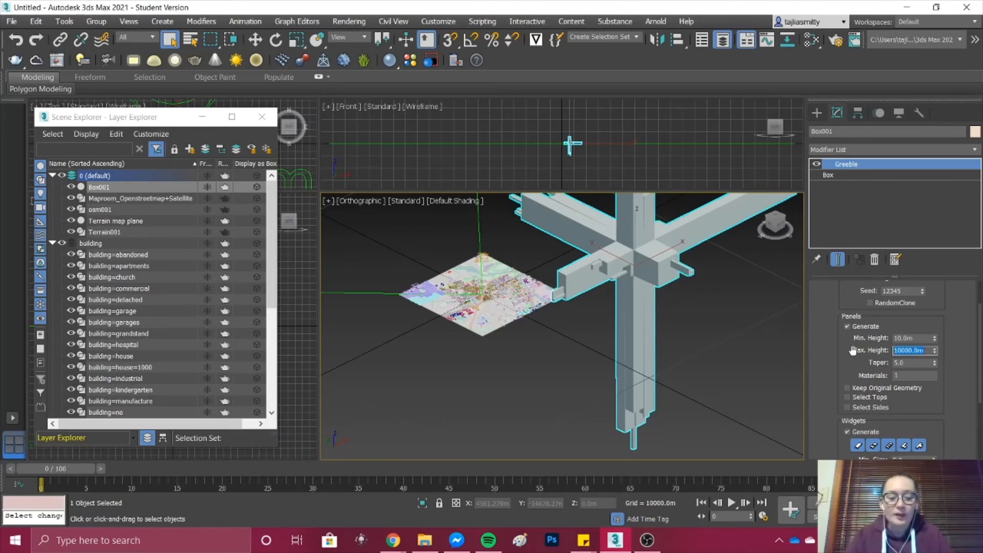
text(50)
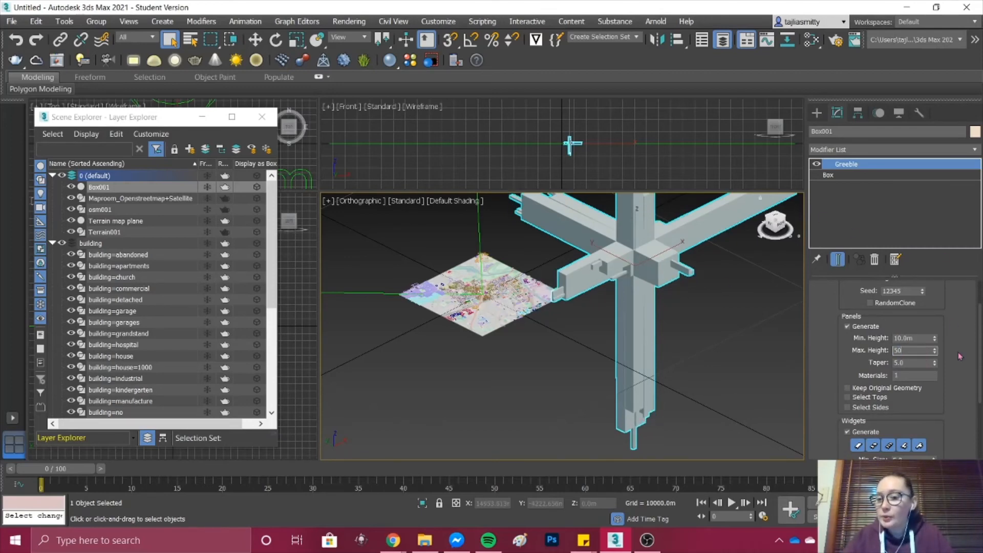
key(Return)
scroll(636, 250, up, 5)
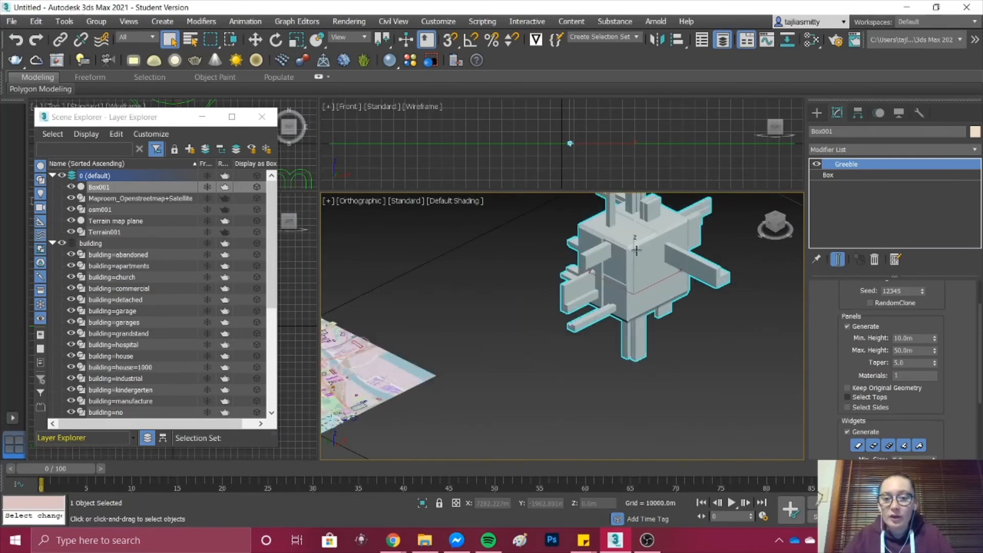
scroll(636, 249, up, 3)
scroll(636, 250, down, 1)
- Set the maximum height of the box's Greeble widgets to 20 m
scroll(942, 389, down, 1)
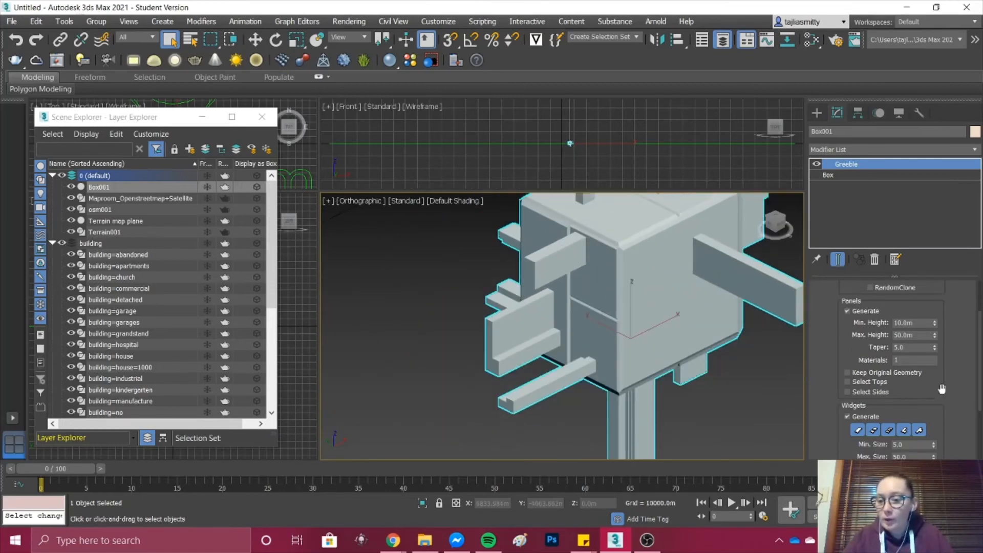
scroll(942, 389, down, 3)
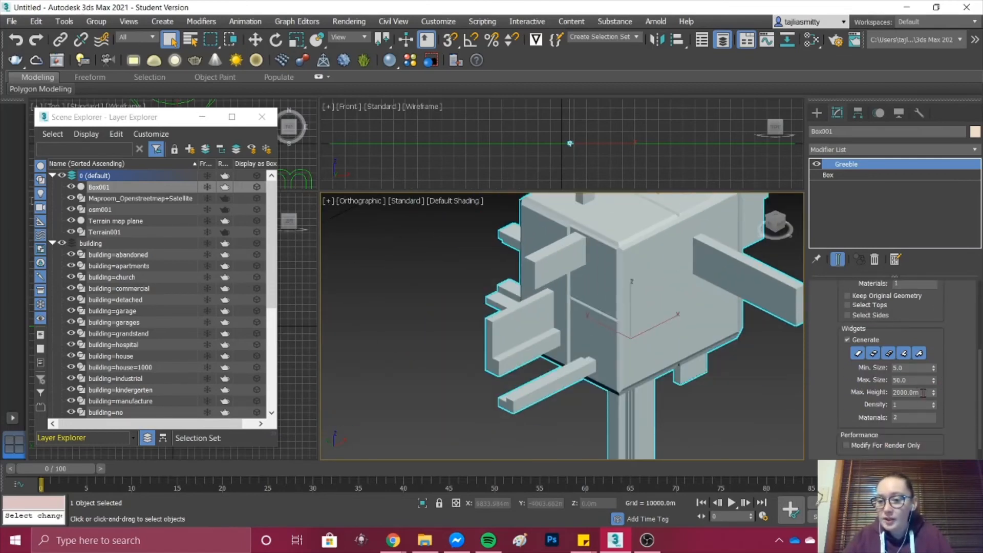
double_click(923, 392)
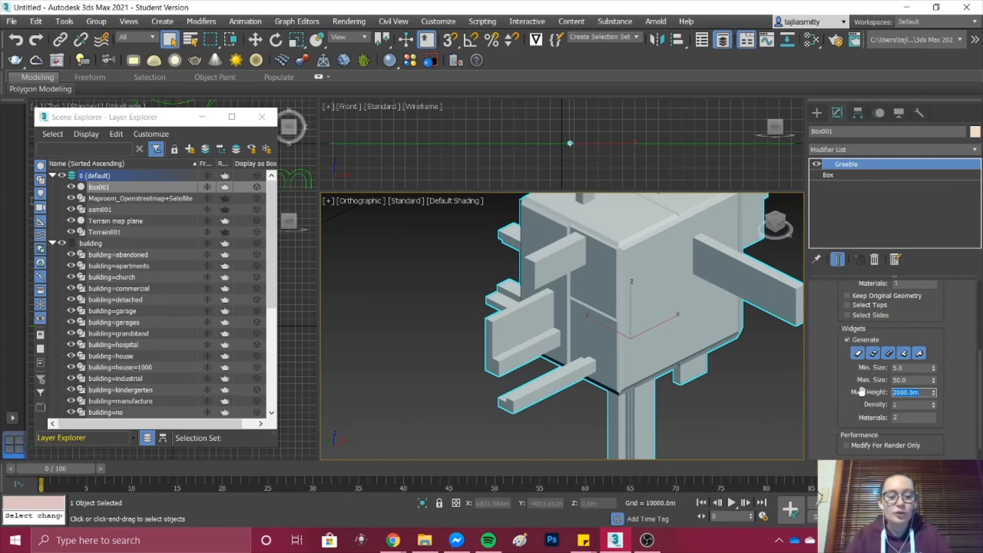
text(20)
key(Return)
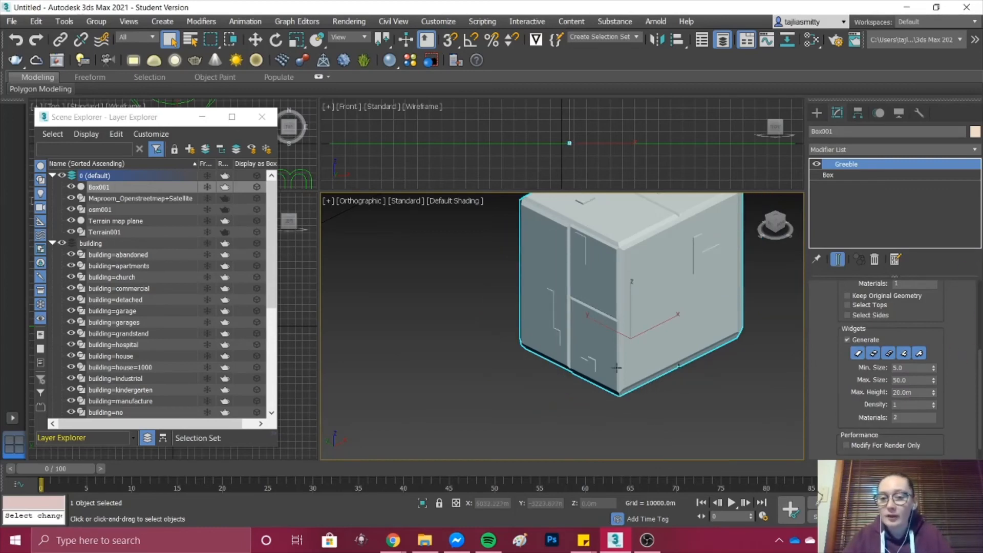
- Deselect the box to examine the panels and widgets on its top and sides, and select it again
key(z)
scroll(566, 299, up, 2)
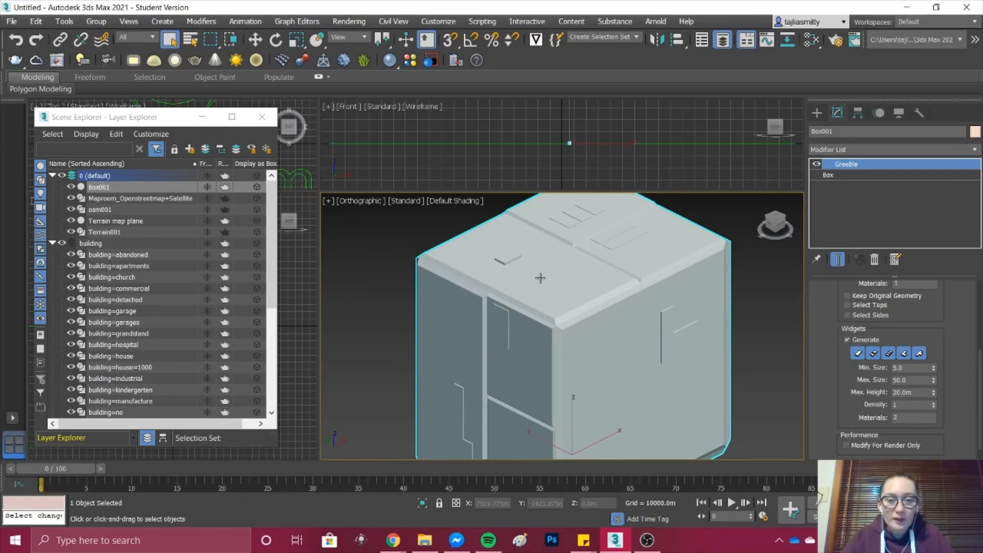
right_click(618, 336)
click(457, 295)
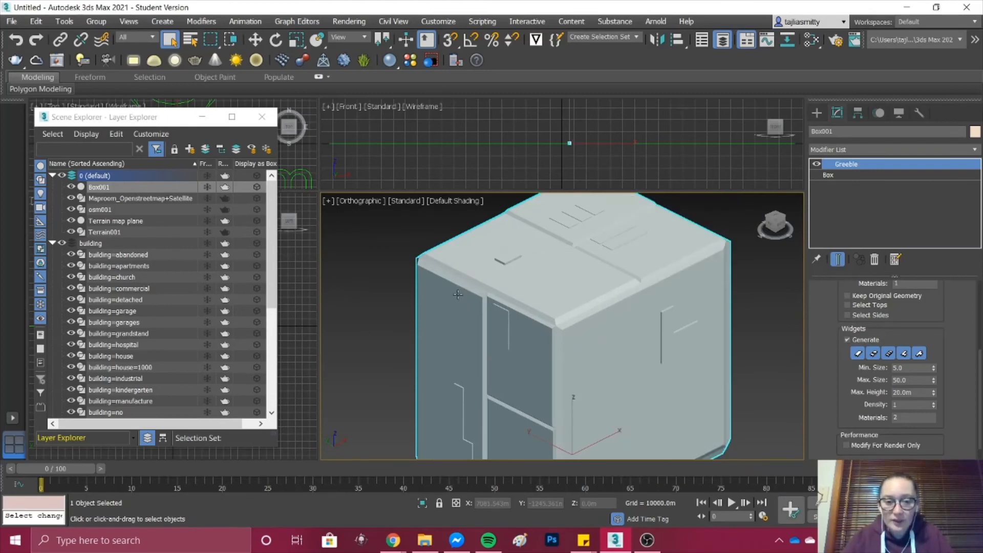
click(394, 258)
scroll(590, 343, down, 3)
scroll(544, 399, up, 4)
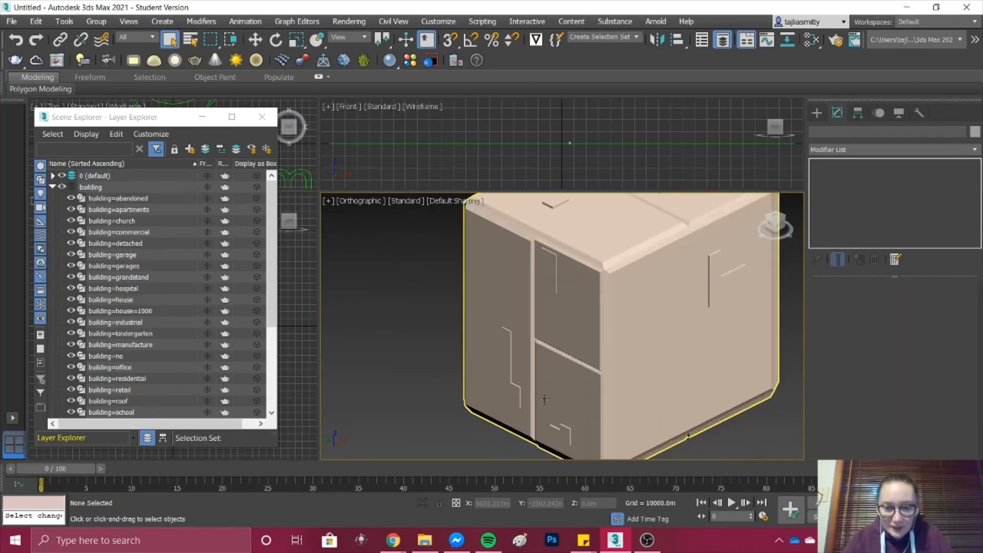
scroll(545, 399, down, 4)
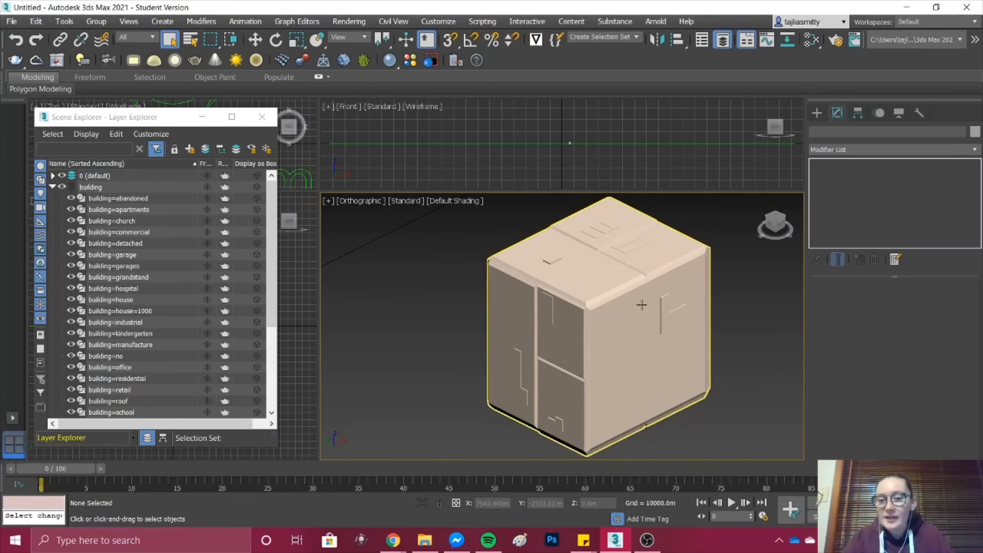
click(643, 300)
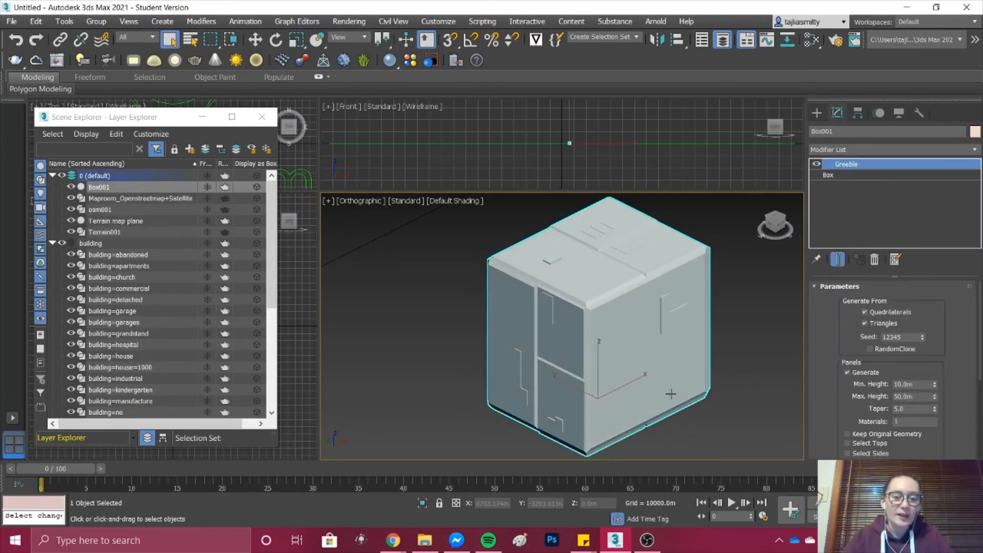
- Examine the greebled buildings across the Footscray map, both close up and as a whole, for comparison with the box
scroll(634, 385, down, 3)
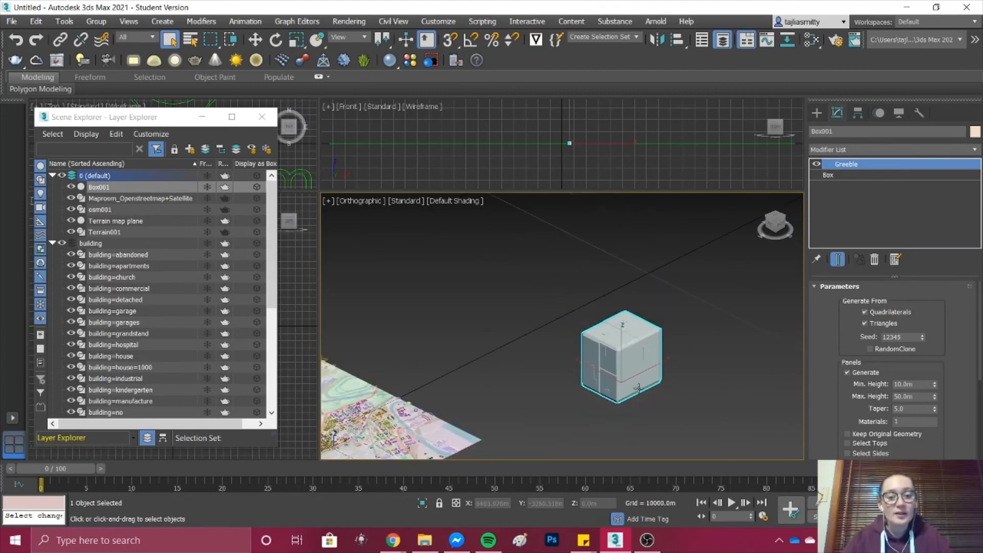
scroll(540, 400, down, 4)
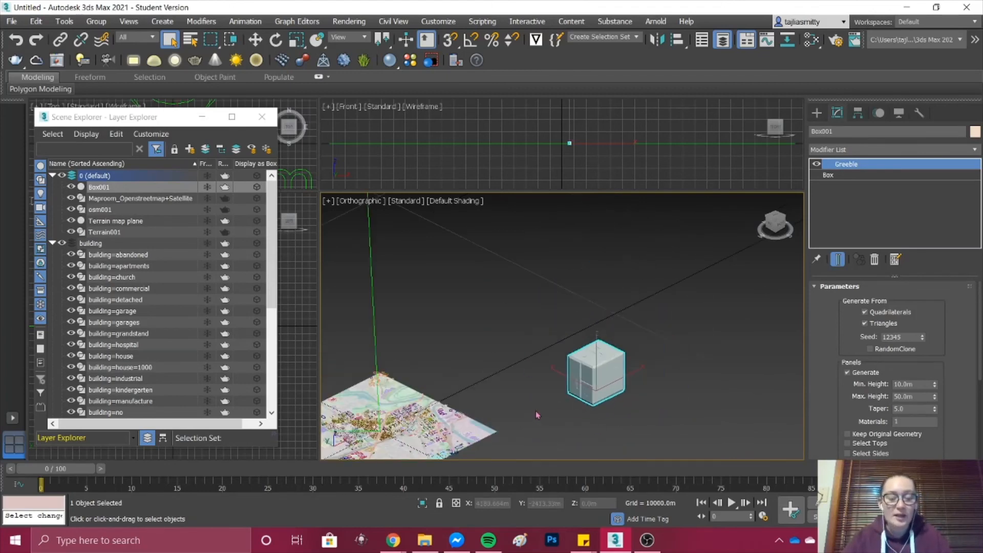
scroll(486, 425, up, 5)
scroll(484, 439, up, 4)
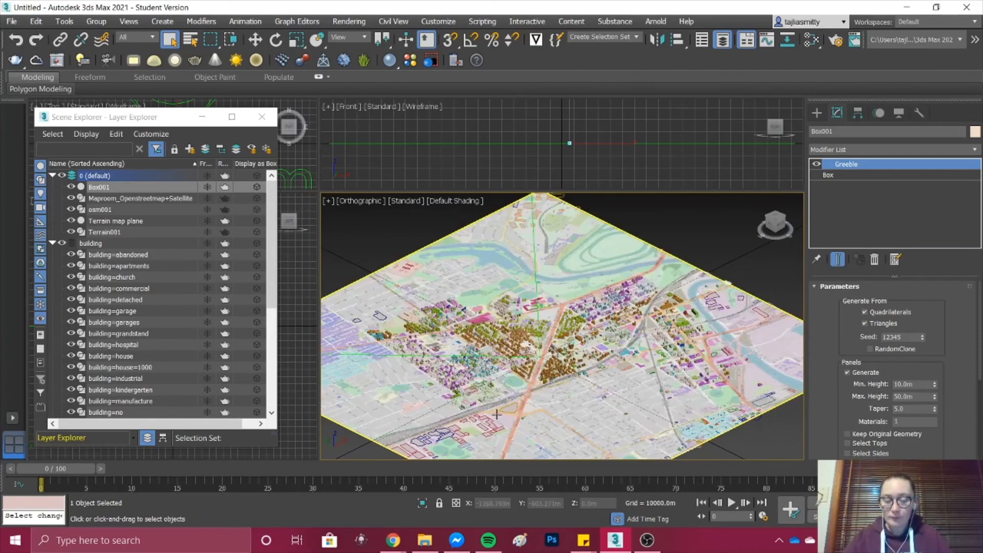
scroll(489, 364, up, 3)
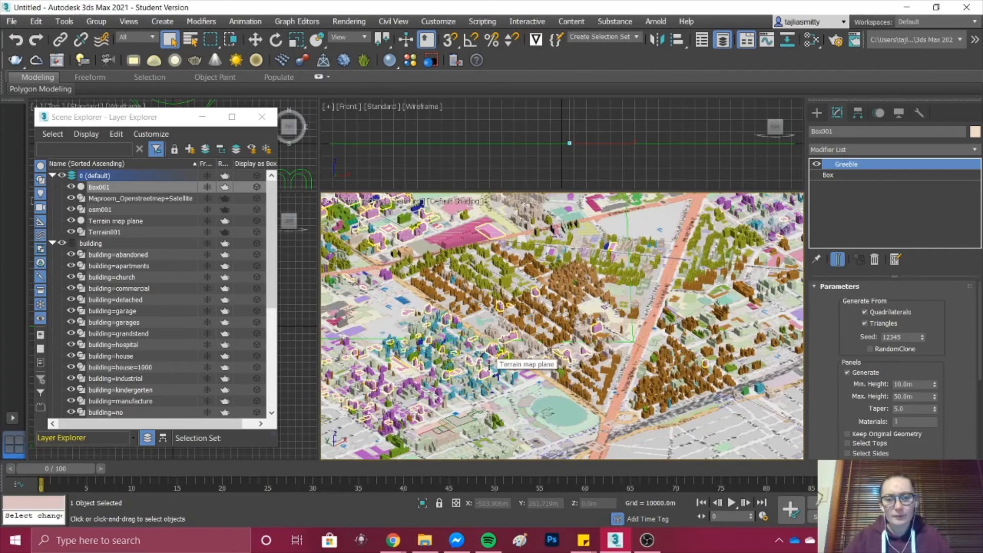
scroll(489, 365, up, 2)
scroll(554, 268, up, 1)
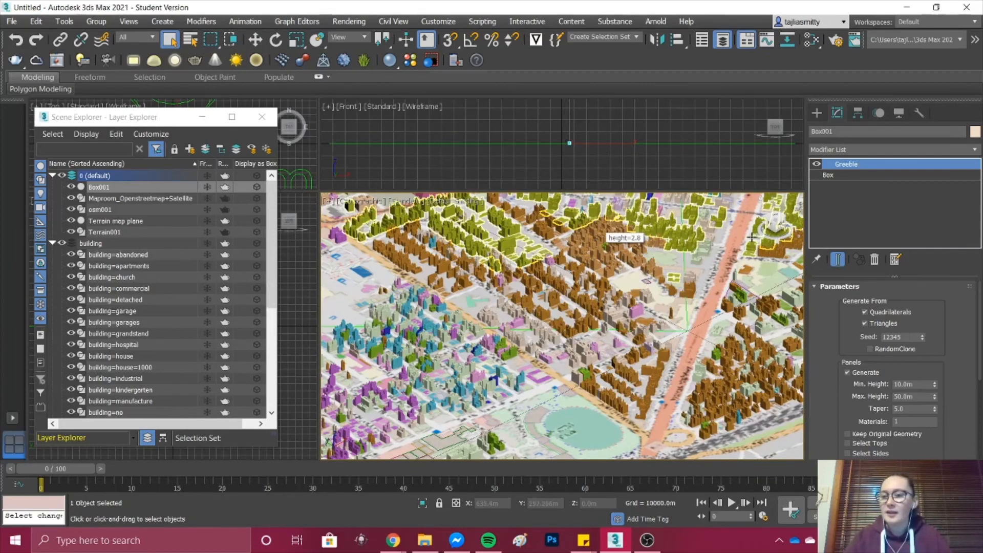
scroll(538, 303, up, 3)
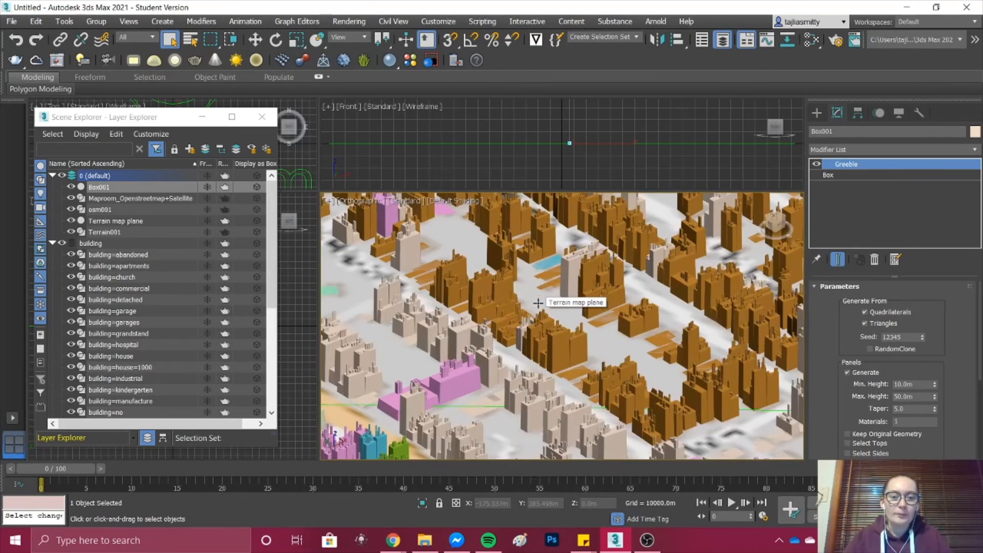
scroll(537, 303, up, 2)
scroll(458, 311, up, 2)
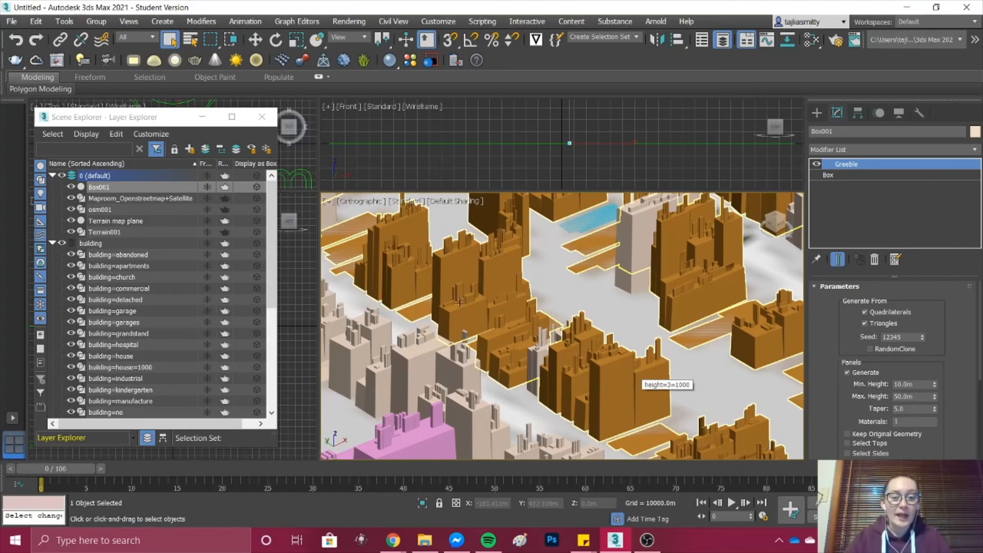
scroll(539, 399, down, 5)
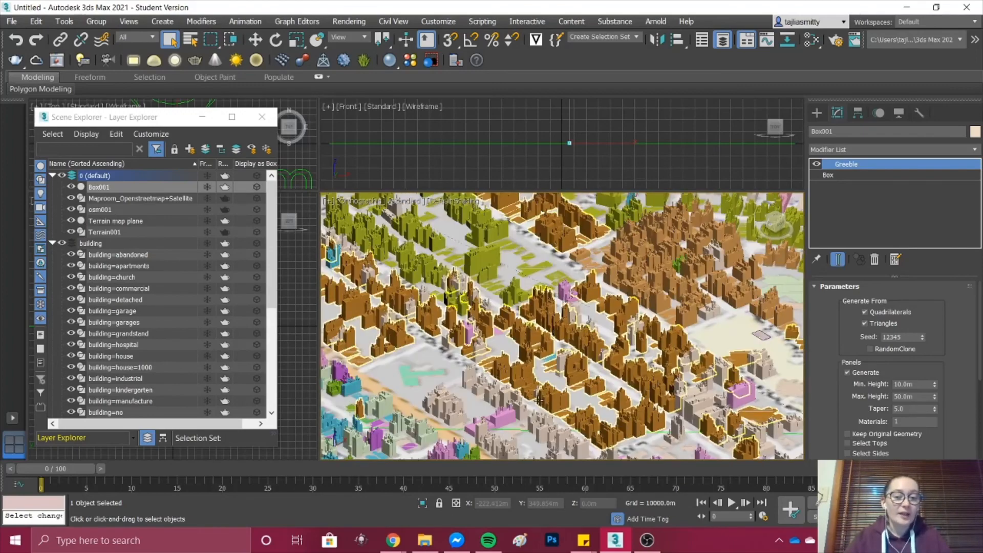
scroll(539, 399, down, 6)
scroll(580, 410, up, 3)
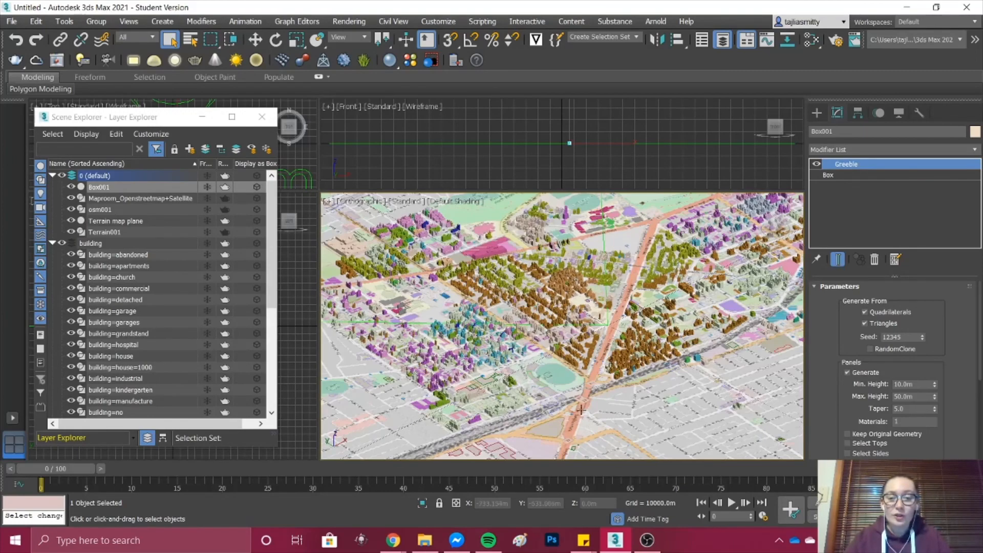